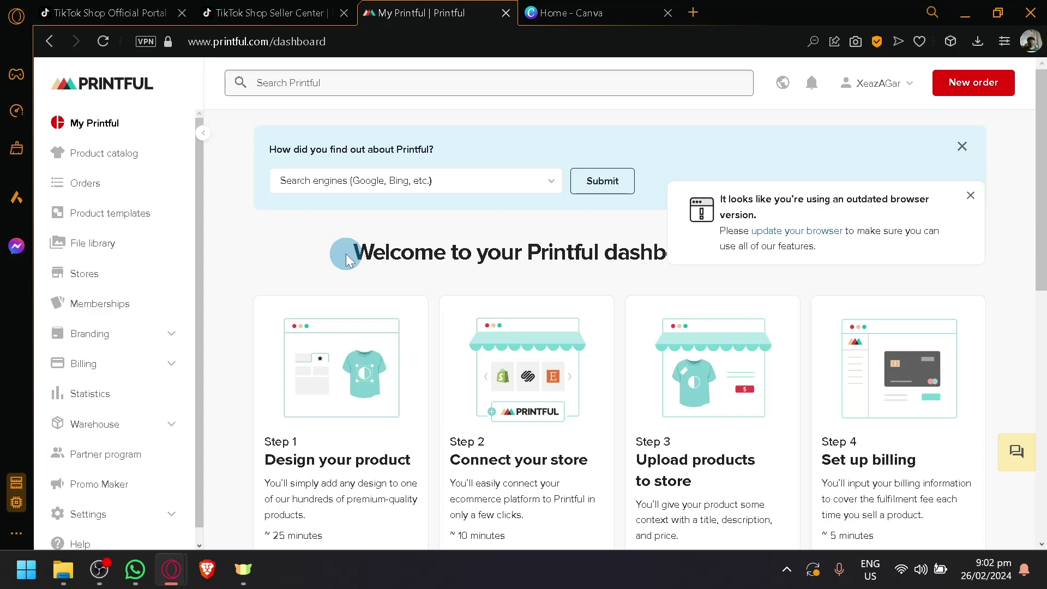
Look over the getting-started steps and the navigation sections on the Printful dashboard.
{"action": "scroll", "coordinate": [346, 254], "scroll_direction": "down", "scroll_amount": 10}
{"action": "scroll", "coordinate": [347, 253], "scroll_direction": "up", "scroll_amount": 4}
{"action": "scroll", "coordinate": [348, 253], "scroll_direction": "up", "scroll_amount": 6}
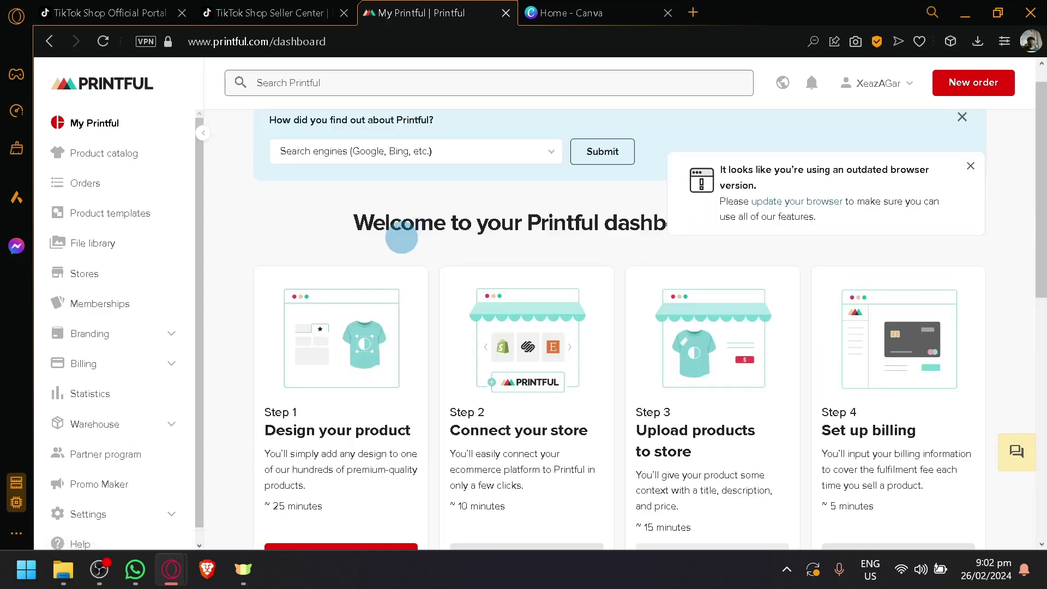
{"action": "scroll", "coordinate": [361, 283], "scroll_direction": "down", "scroll_amount": 2}
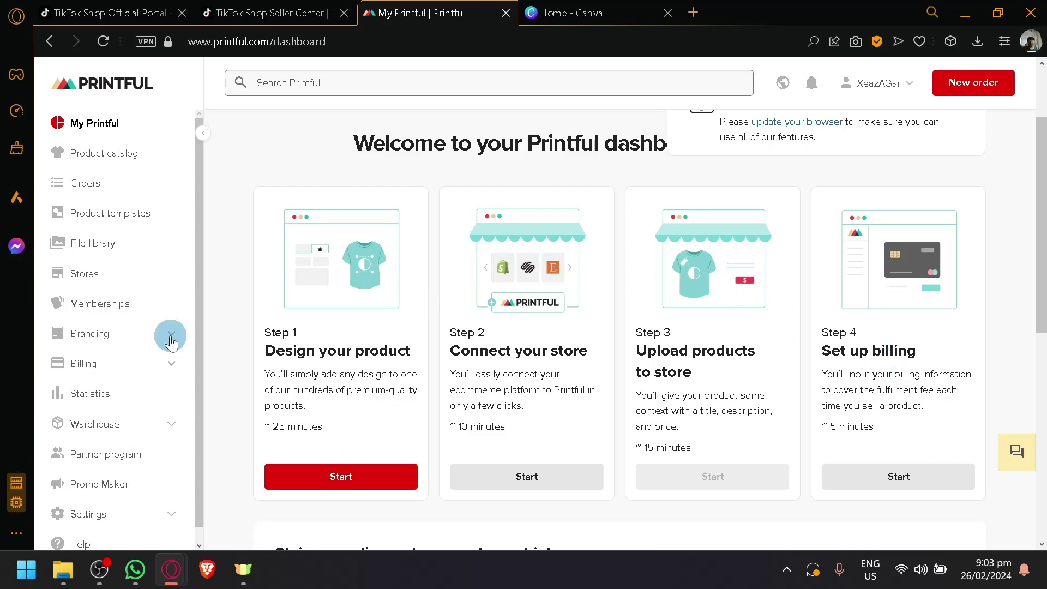
{"action": "scroll", "coordinate": [147, 349], "scroll_direction": "down", "scroll_amount": 1}
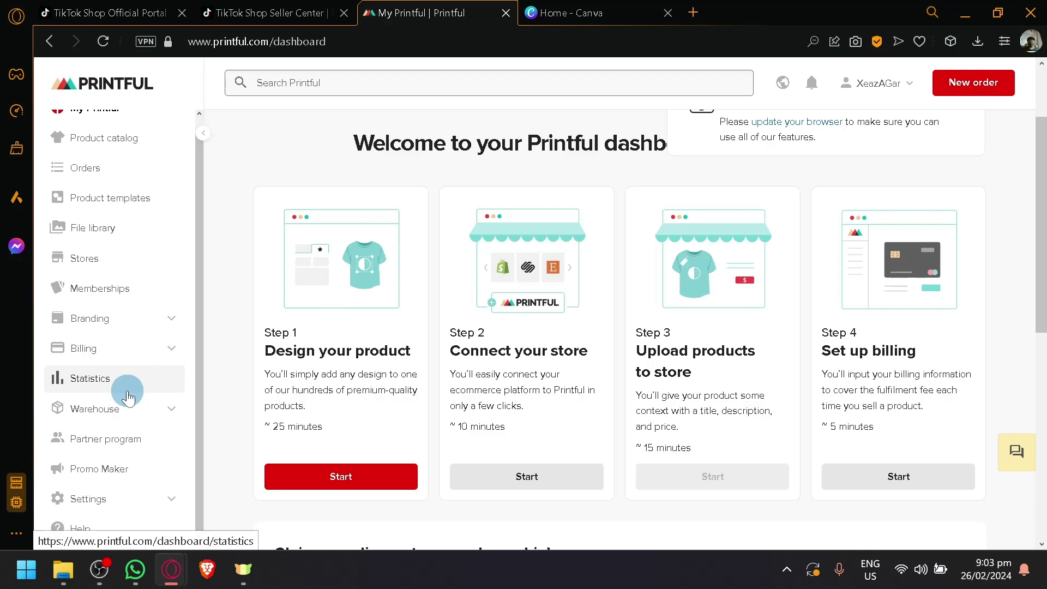
{"action": "scroll", "coordinate": [128, 397], "scroll_direction": "up", "scroll_amount": 3}
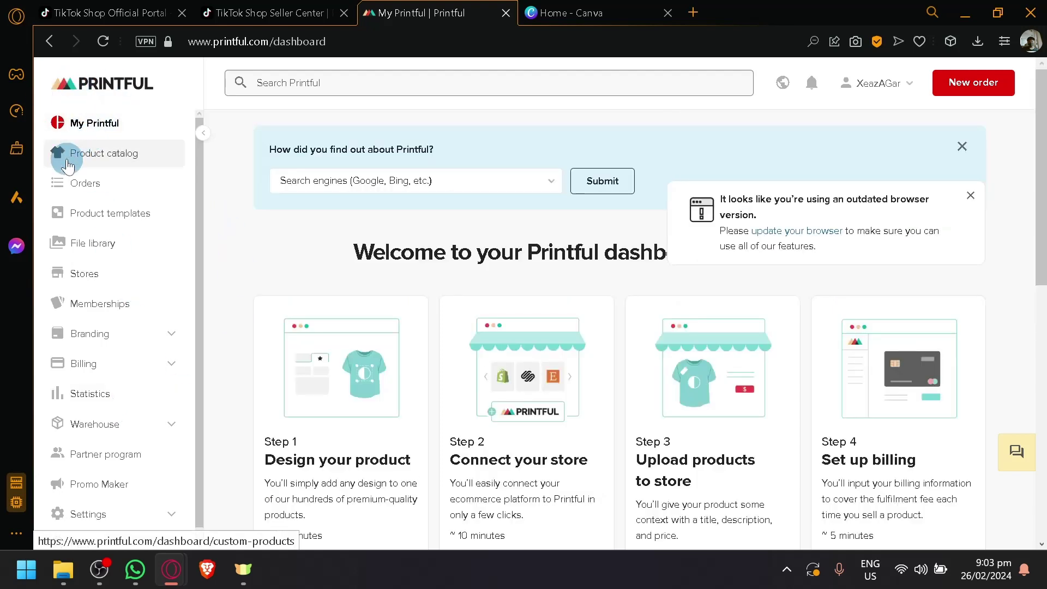
Open the product catalog to view the custom printed and embroidered products.
{"action": "left_click", "coordinate": [106, 262]}
{"action": "scroll", "coordinate": [77, 225], "scroll_direction": "up", "scroll_amount": 5}
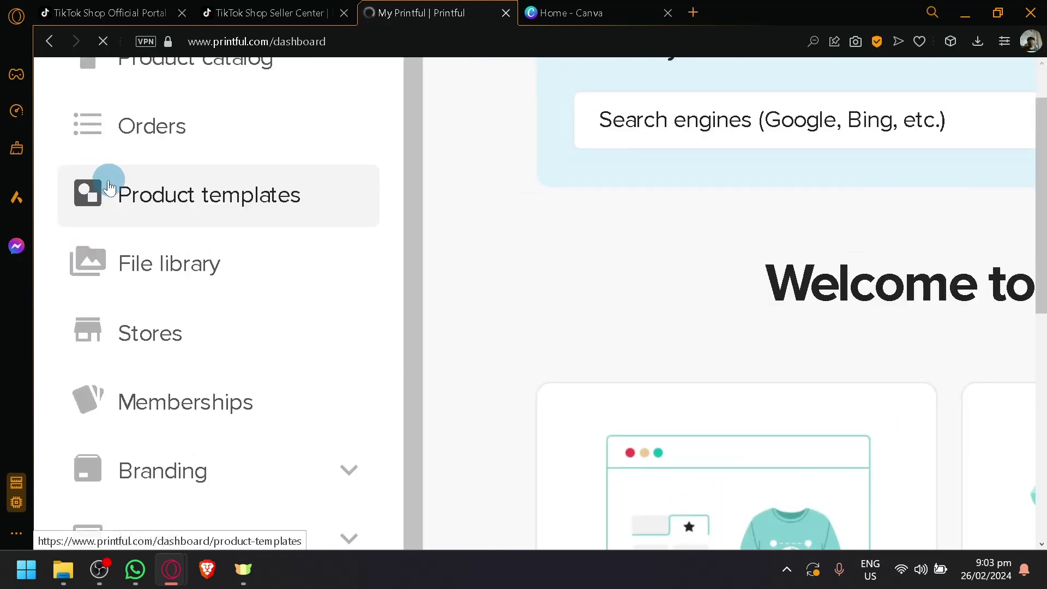
{"action": "scroll", "coordinate": [96, 183], "scroll_direction": "up", "scroll_amount": 3}
{"action": "scroll", "coordinate": [143, 266], "scroll_direction": "down", "scroll_amount": 2}
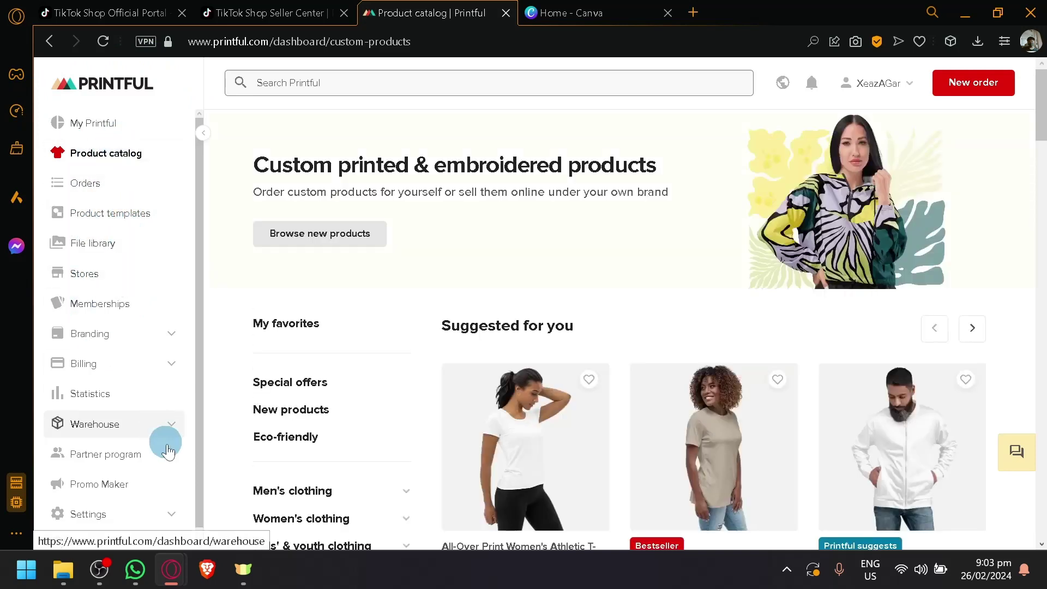
Go to the Stores section and open the selection of ecommerce platforms available for a new store connection.
{"action": "left_click", "coordinate": [62, 278]}
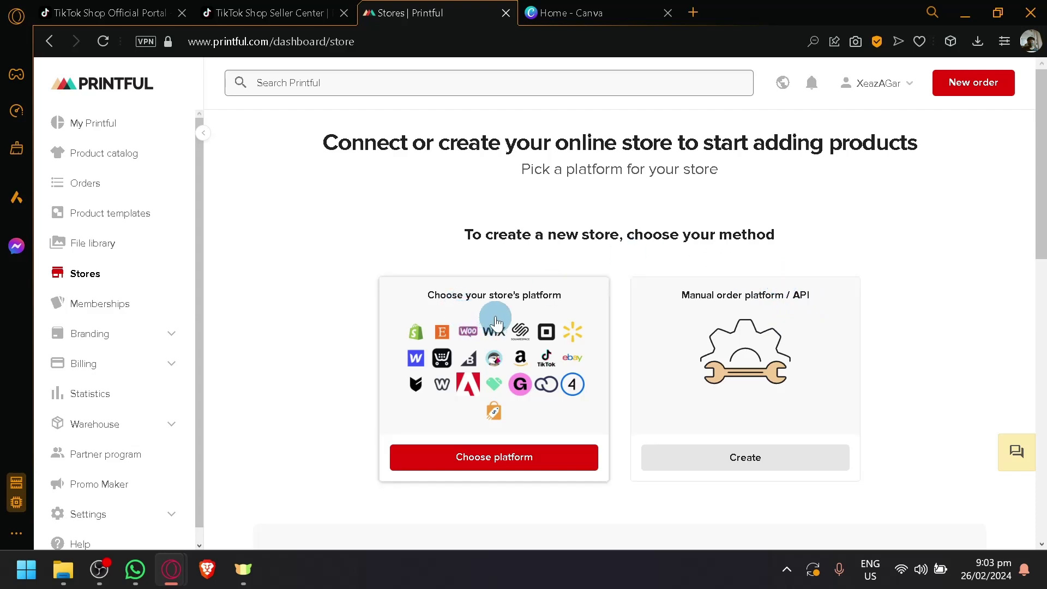
{"action": "left_click", "coordinate": [492, 321]}
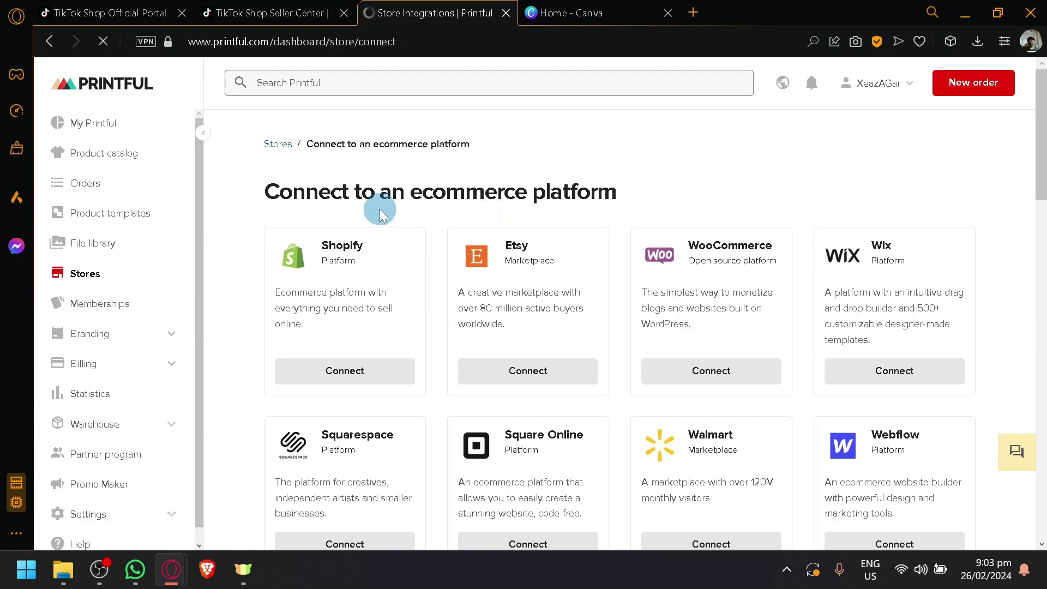
{"action": "left_click_drag", "start_coordinate": [413, 192], "coordinate": [696, 210]}
{"action": "left_click", "coordinate": [695, 199]}
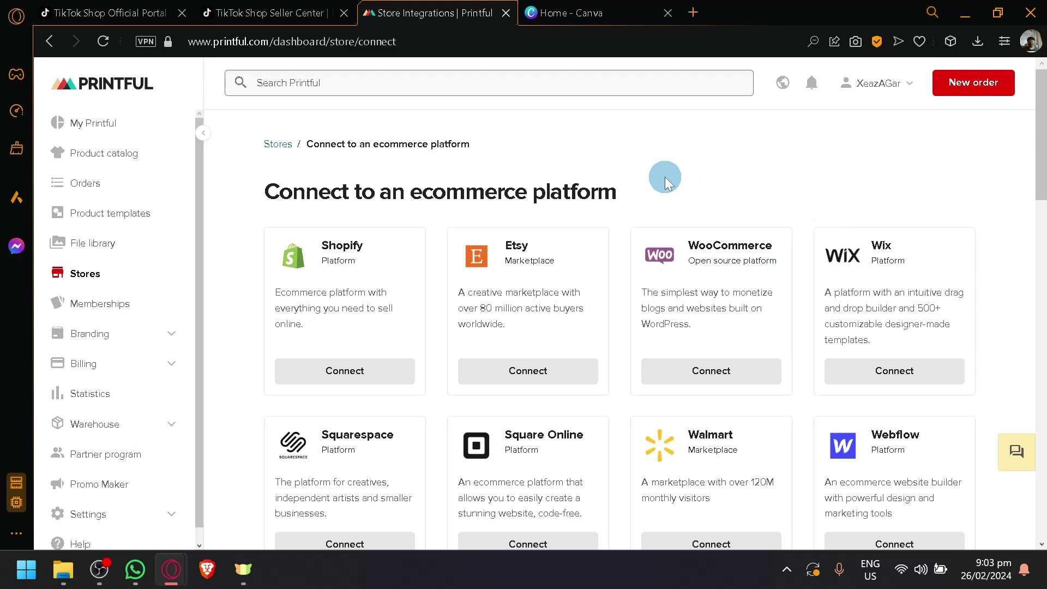
Find TikTok Shop among the ecommerce platforms and open its connection guide.
{"action": "scroll", "coordinate": [665, 181], "scroll_direction": "down", "scroll_amount": 6}
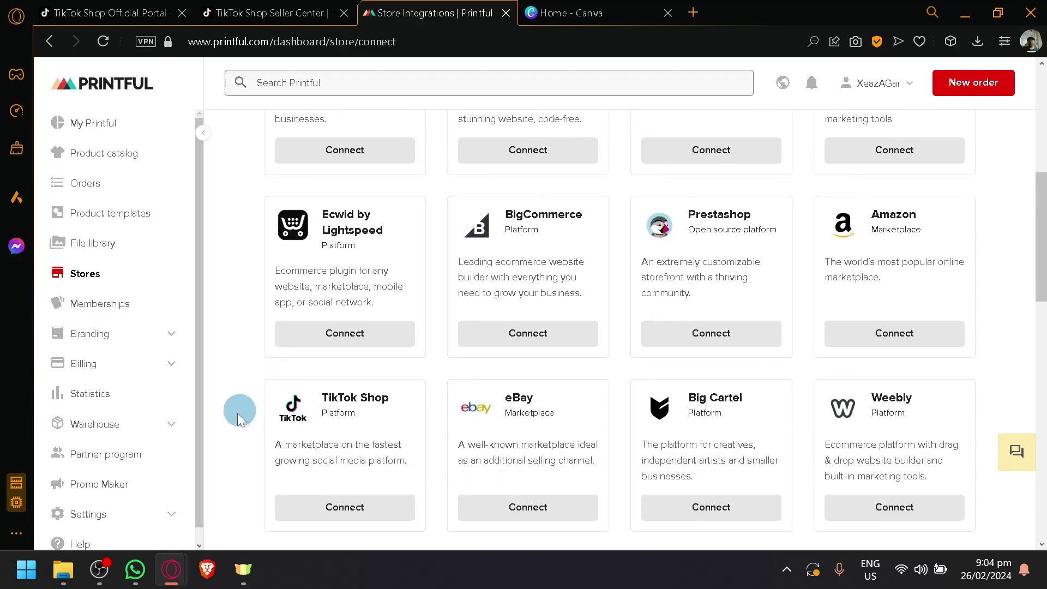
{"action": "scroll", "coordinate": [281, 434], "scroll_direction": "down", "scroll_amount": 1}
{"action": "scroll", "coordinate": [281, 440], "scroll_direction": "up", "scroll_amount": 7, "text": "ctrl"}
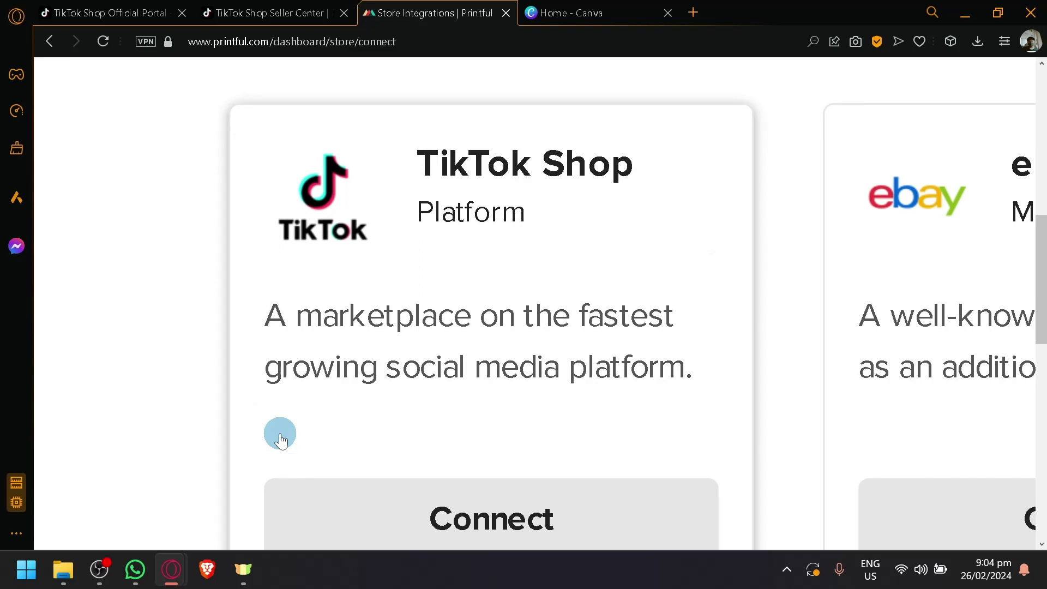
{"action": "left_click", "coordinate": [368, 267]}
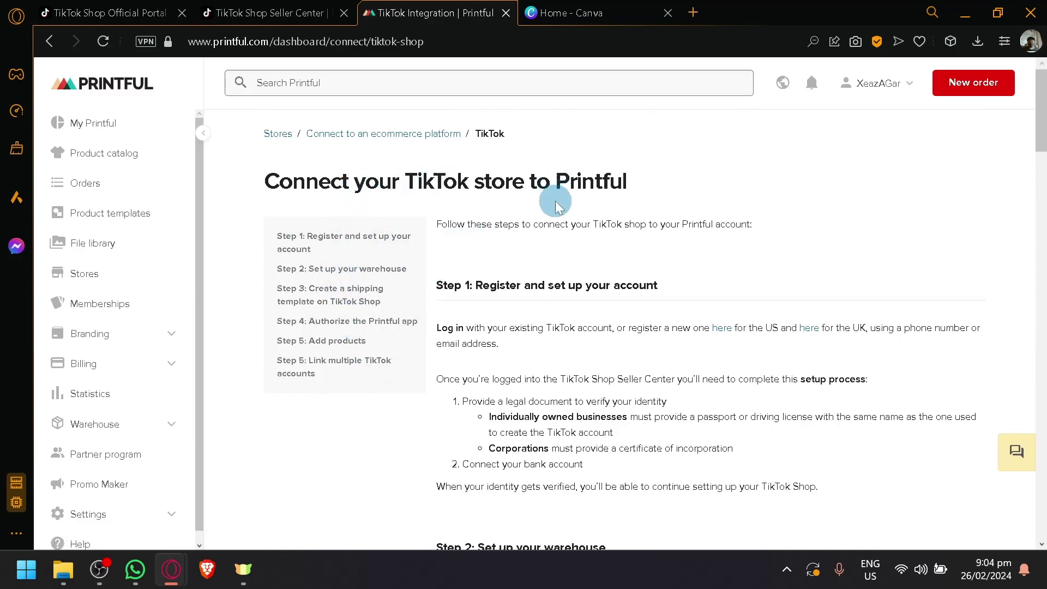
Read the guide's Step 1 on registering and setting up the account, checking it against the TikTok Shop Seller Center homepage.
{"action": "scroll", "coordinate": [564, 244], "scroll_direction": "down", "scroll_amount": 2}
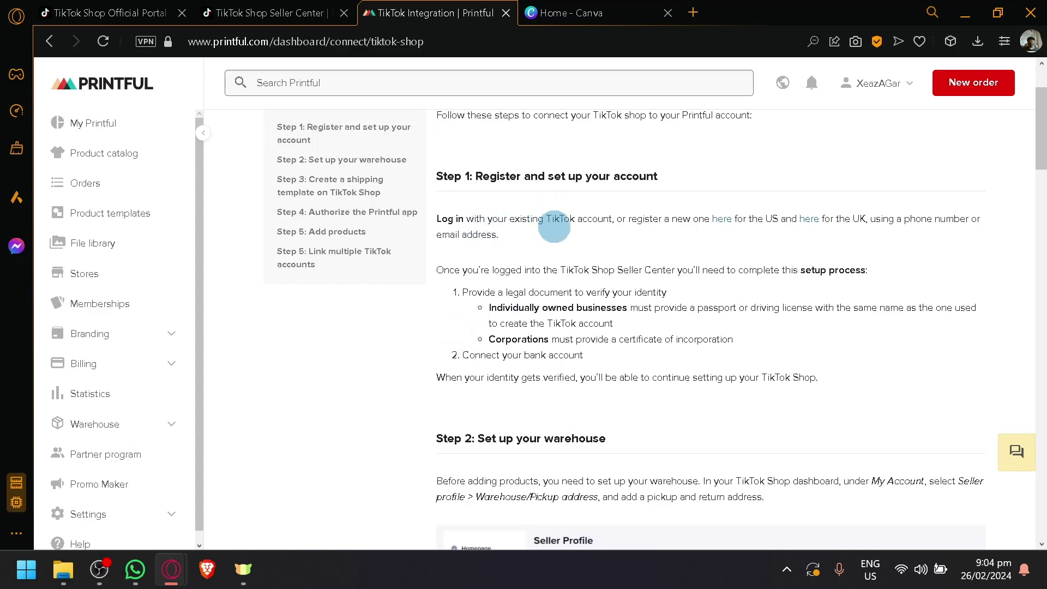
{"action": "scroll", "coordinate": [573, 252], "scroll_direction": "up", "scroll_amount": 2}
{"action": "scroll", "coordinate": [578, 256], "scroll_direction": "down", "scroll_amount": 8}
{"action": "scroll", "coordinate": [517, 334], "scroll_direction": "up", "scroll_amount": 4}
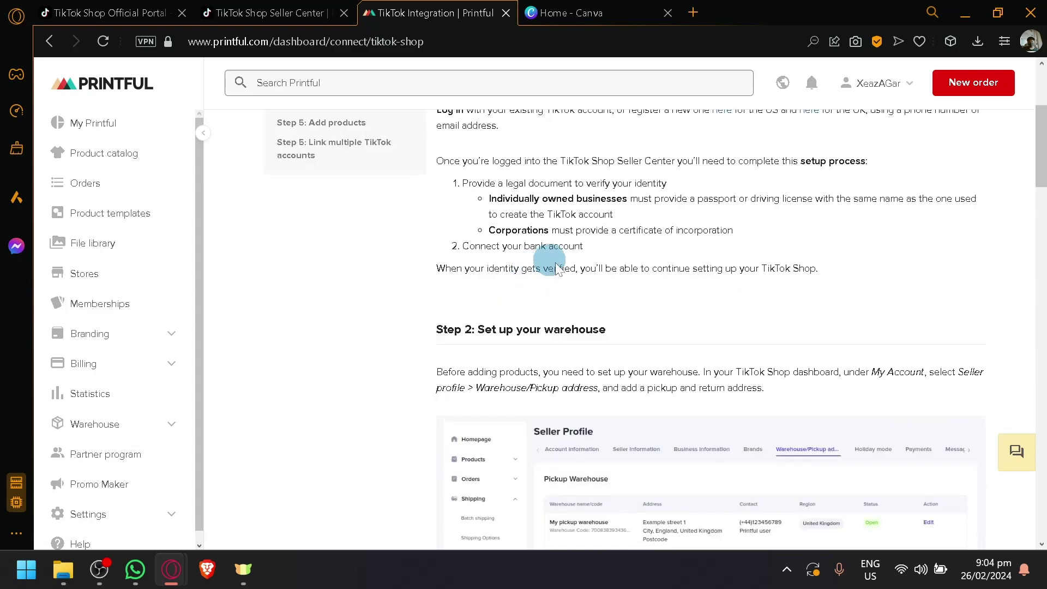
{"action": "left_click", "coordinate": [267, 12]}
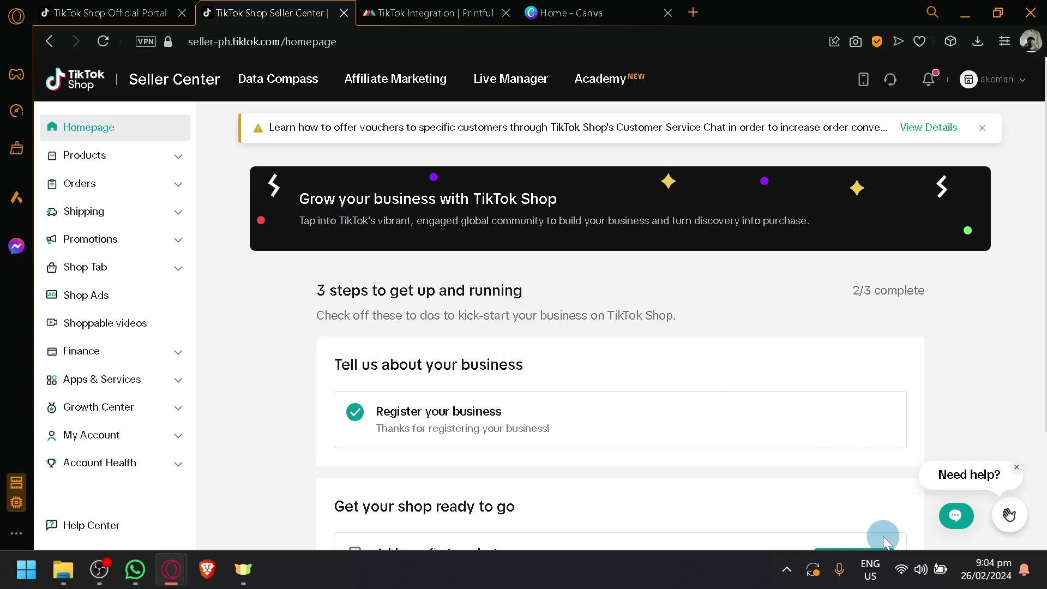
{"action": "left_click", "coordinate": [430, 13]}
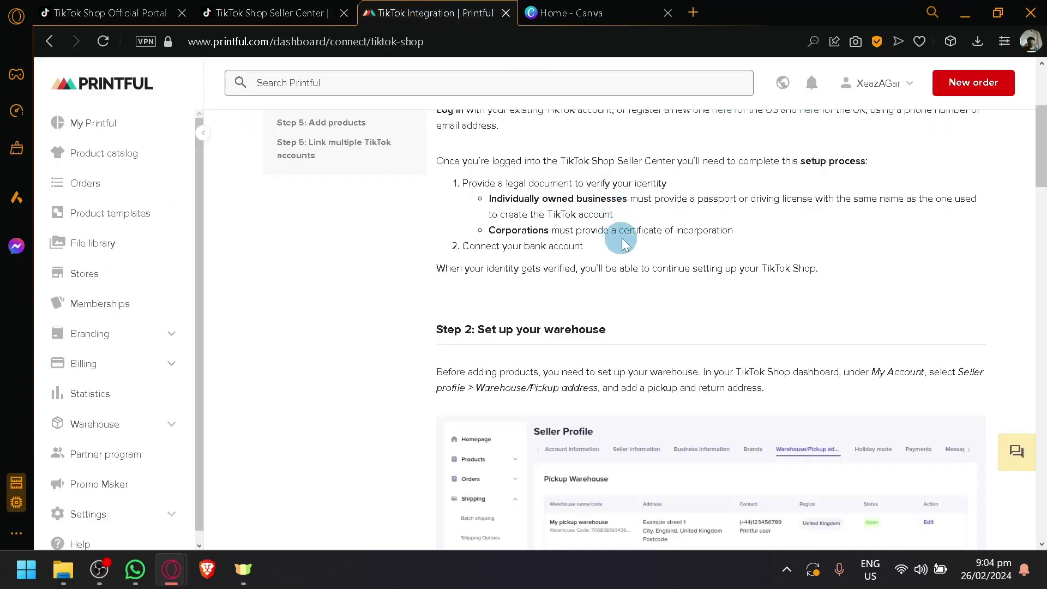
{"action": "scroll", "coordinate": [619, 233], "scroll_direction": "up", "scroll_amount": 2}
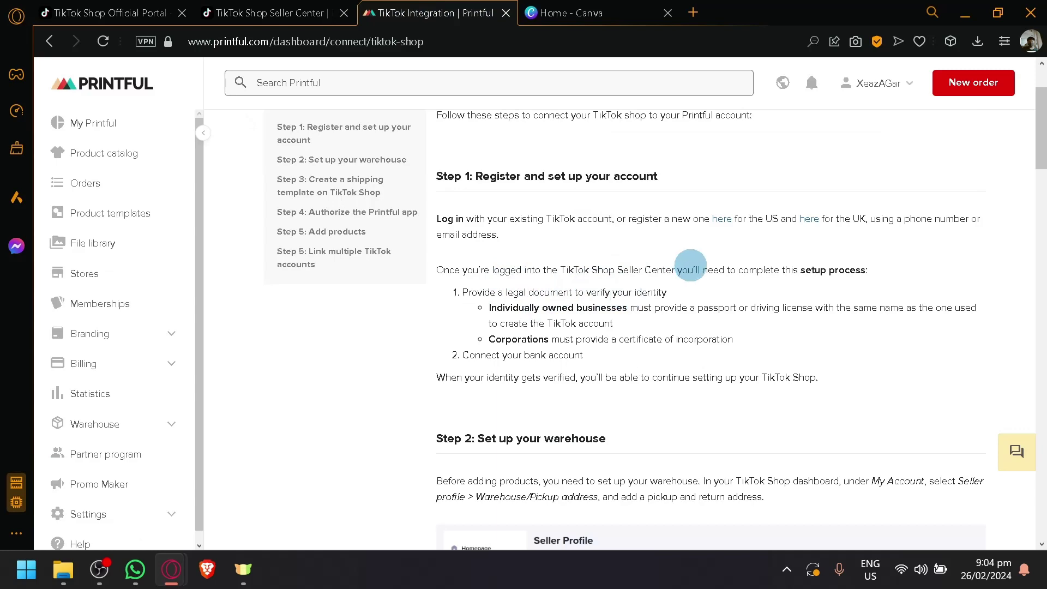
{"action": "left_click", "coordinate": [267, 12]}
{"action": "key", "text": "ctrl+Tab"}
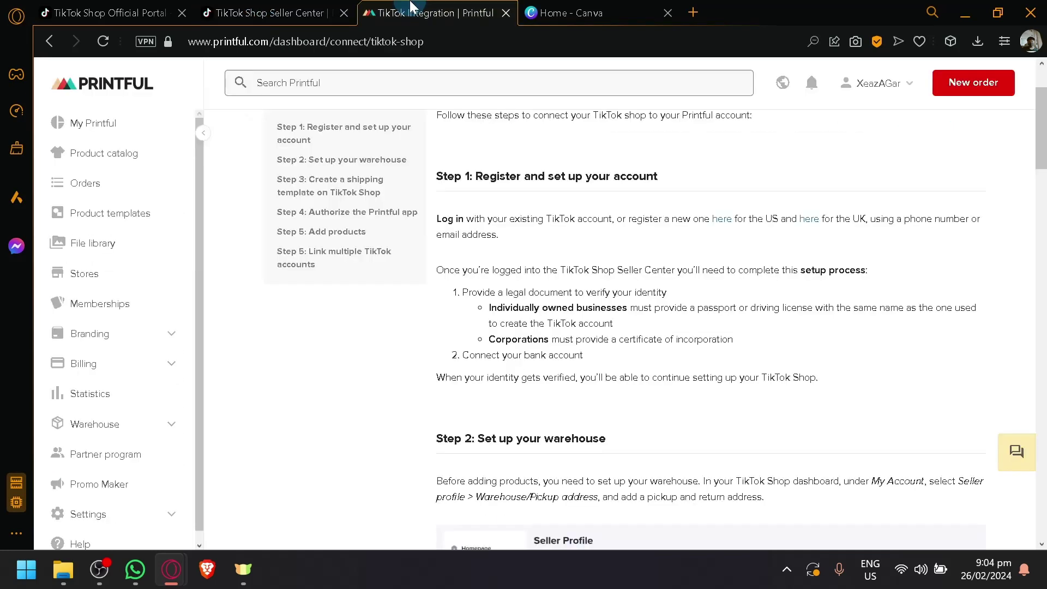
Read the guide's Step 2 on setting up the warehouse, including the suggested US and UK pickup and return addresses.
{"action": "scroll", "coordinate": [540, 338], "scroll_direction": "down", "scroll_amount": 4}
{"action": "scroll", "coordinate": [518, 289], "scroll_direction": "down", "scroll_amount": 2}
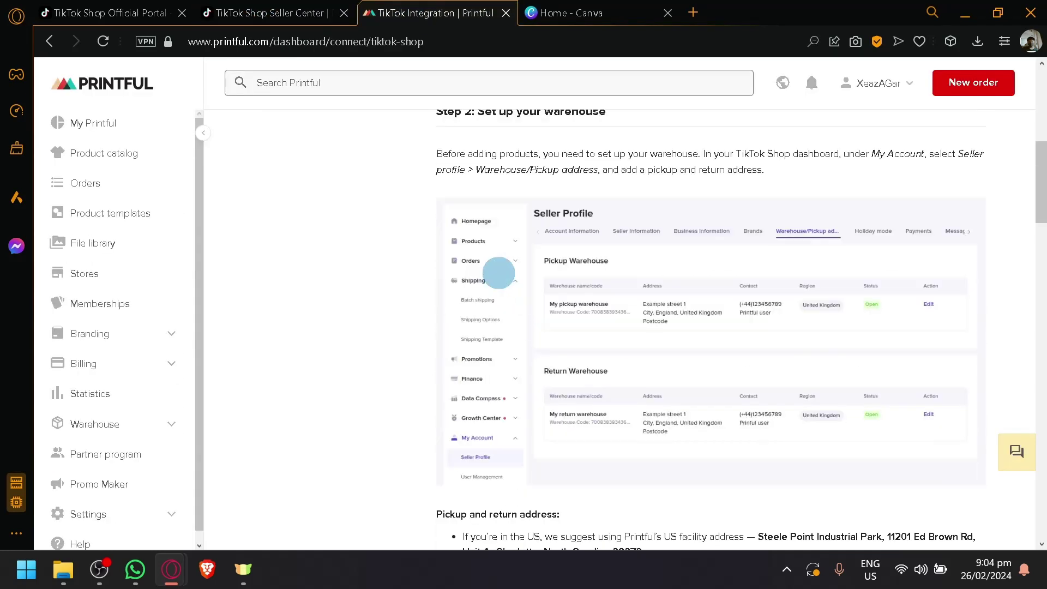
{"action": "scroll", "coordinate": [550, 252], "scroll_direction": "up", "scroll_amount": 2}
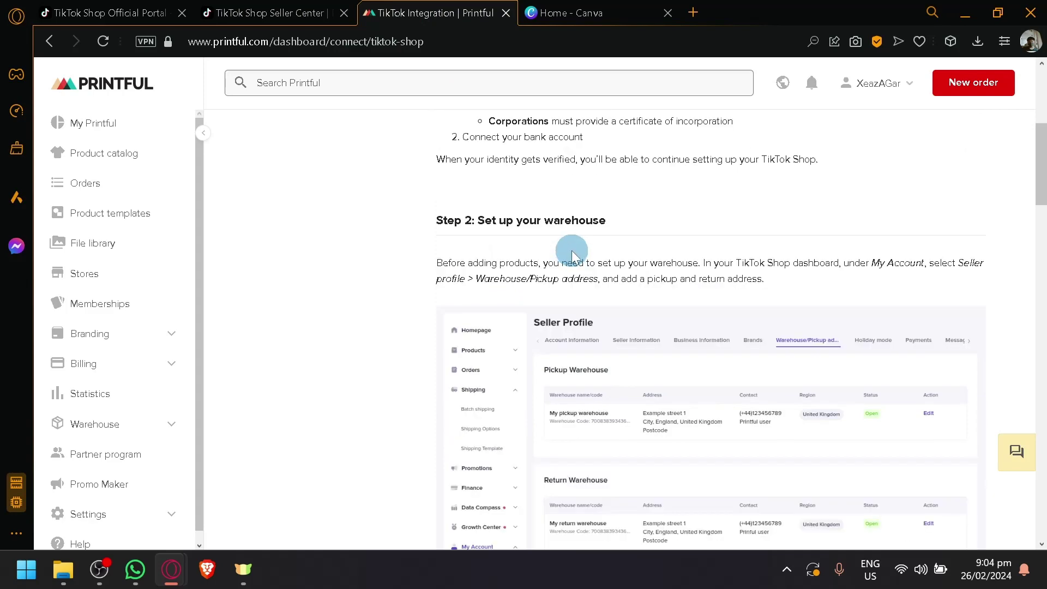
{"action": "scroll", "coordinate": [596, 264], "scroll_direction": "down", "scroll_amount": 2}
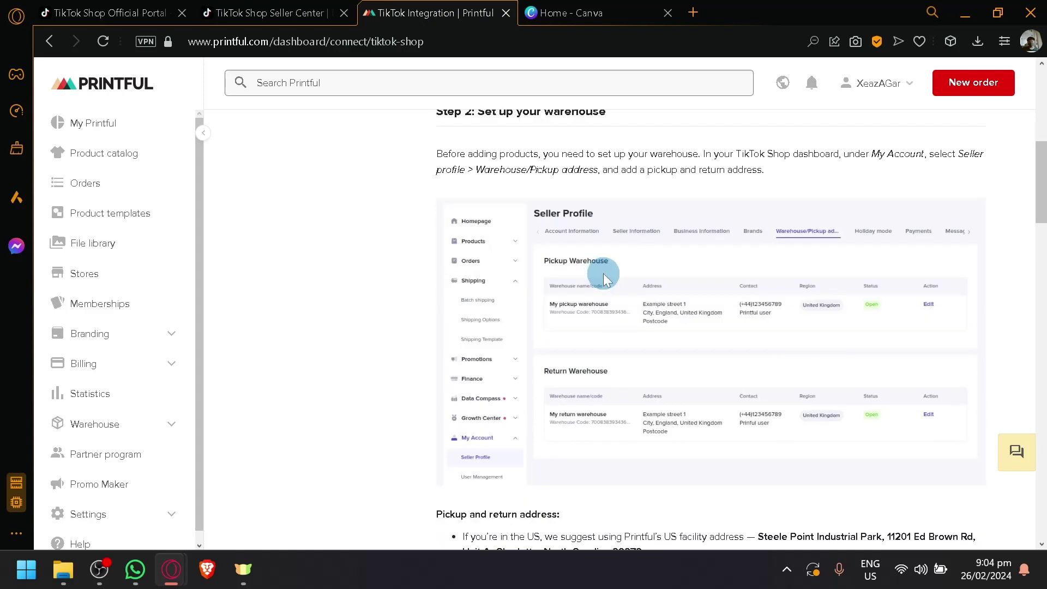
{"action": "scroll", "coordinate": [603, 272], "scroll_direction": "down", "scroll_amount": 2}
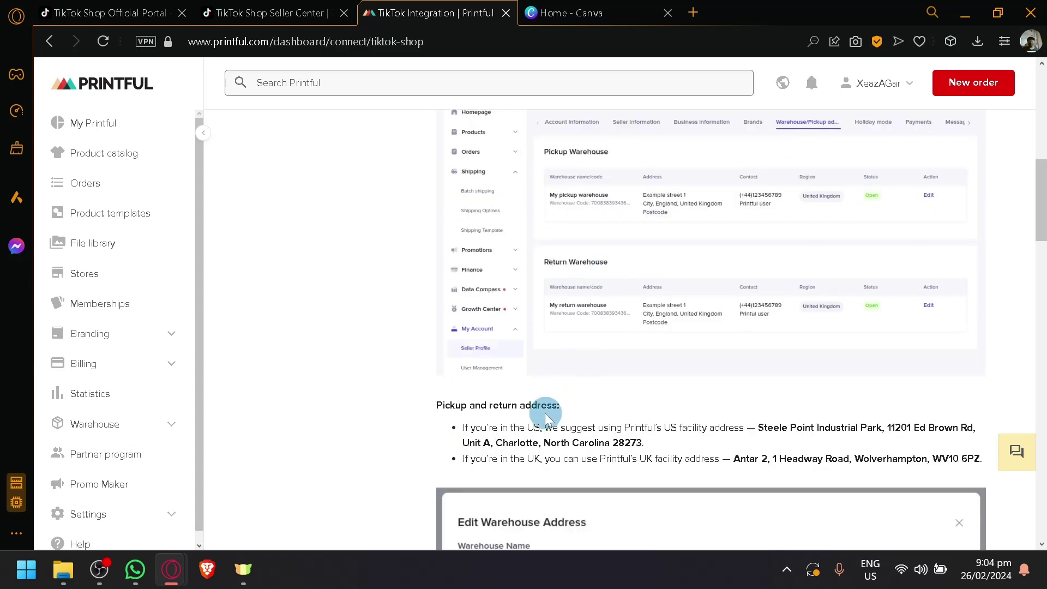
{"action": "scroll", "coordinate": [506, 436], "scroll_direction": "up", "scroll_amount": 5, "text": "ctrl"}
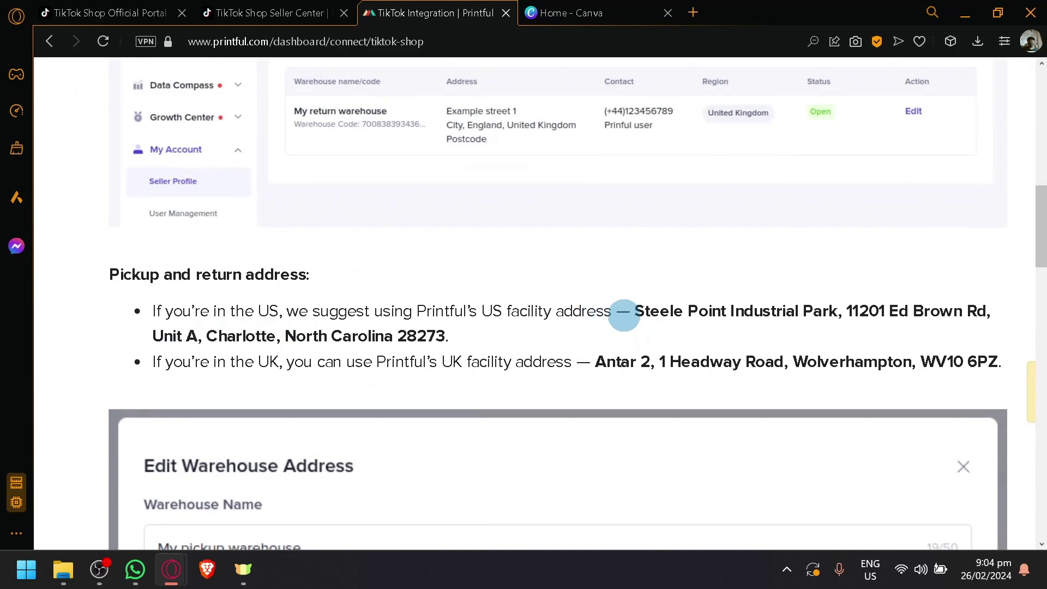
{"action": "left_click_drag", "start_coordinate": [636, 311], "coordinate": [992, 311]}
{"action": "left_click", "coordinate": [1001, 356]}
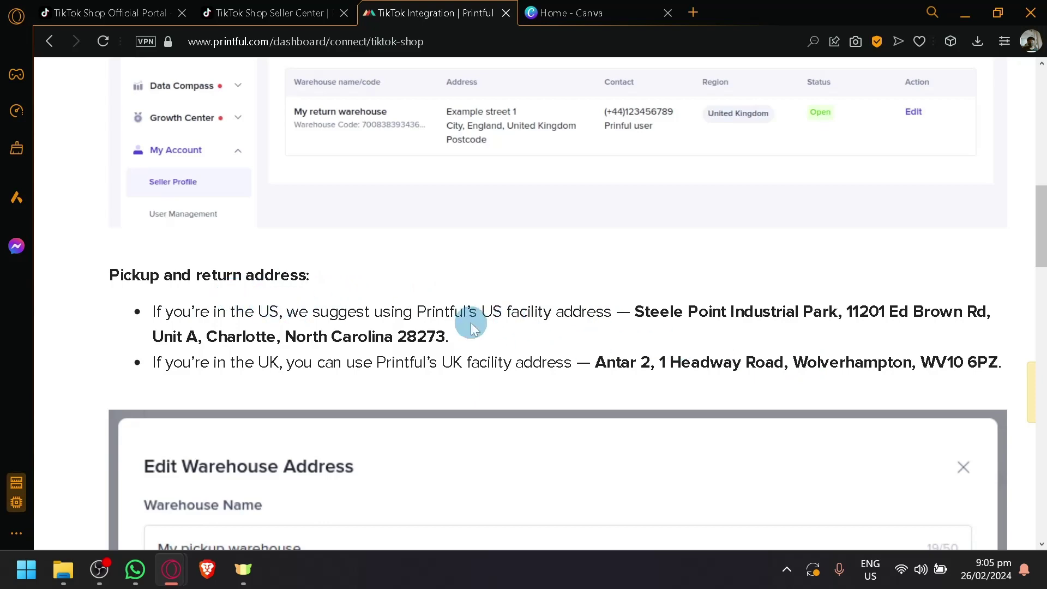
{"action": "key", "text": "ctrl+0"}
Switch to TikTok Shop Seller Center, open the Account Settings under My Account and locate the Warehouse Settings option.
{"action": "left_click", "coordinate": [314, 10]}
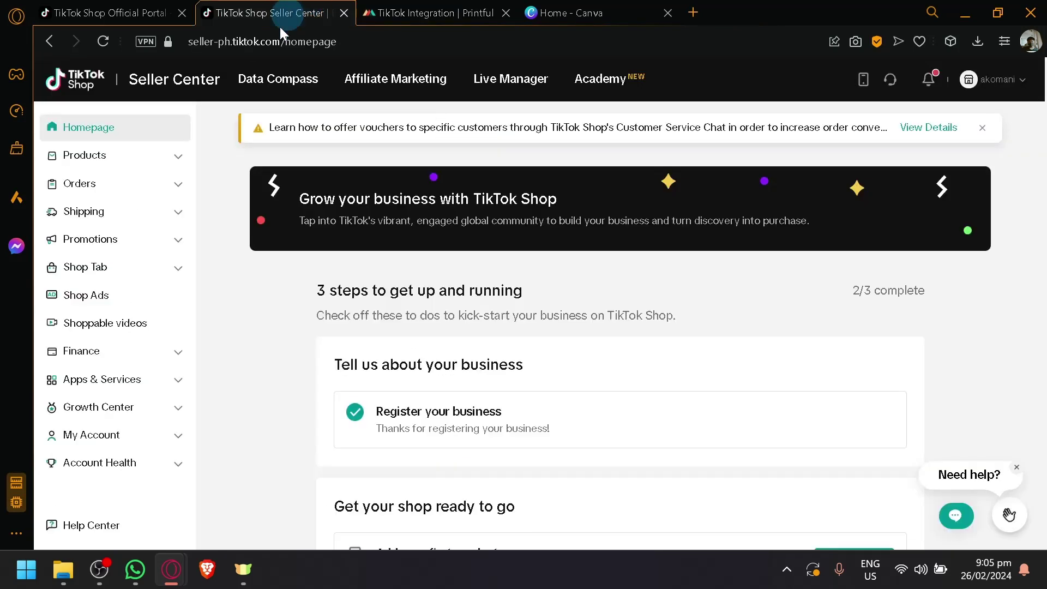
{"action": "scroll", "coordinate": [123, 349], "scroll_direction": "down", "scroll_amount": 2}
{"action": "left_click", "coordinate": [147, 434]}
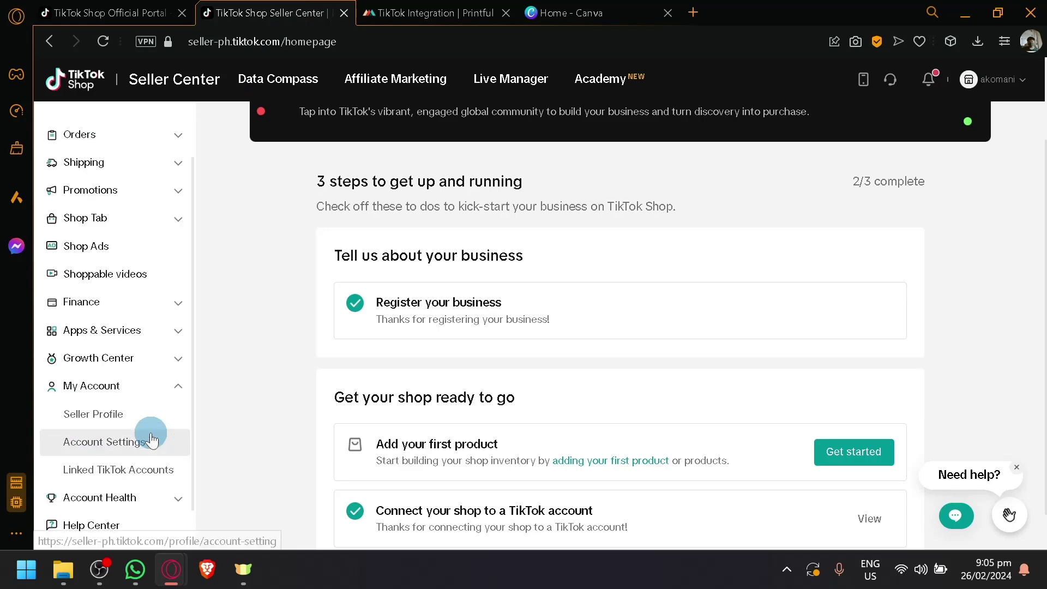
{"action": "left_click", "coordinate": [140, 442]}
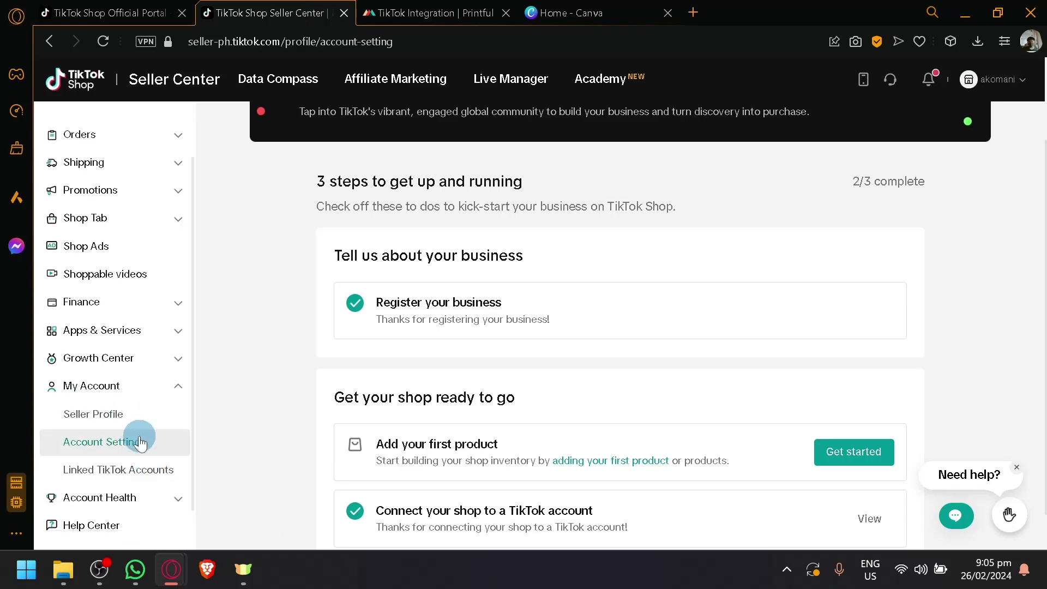
{"action": "scroll", "coordinate": [355, 287], "scroll_direction": "down", "scroll_amount": 2}
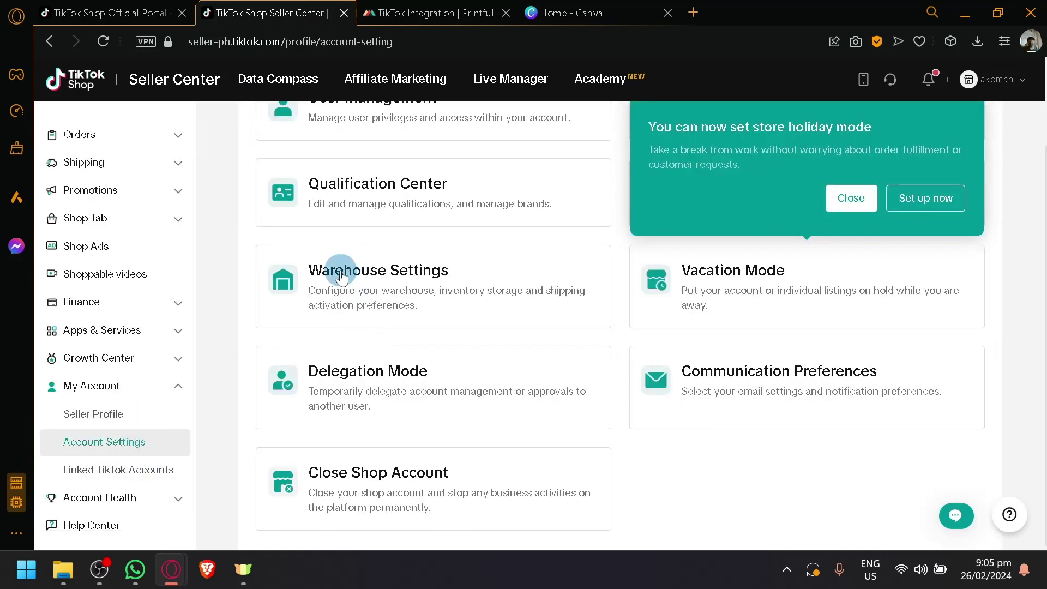
{"action": "scroll", "coordinate": [342, 277], "scroll_direction": "up", "scroll_amount": 5, "text": "ctrl"}
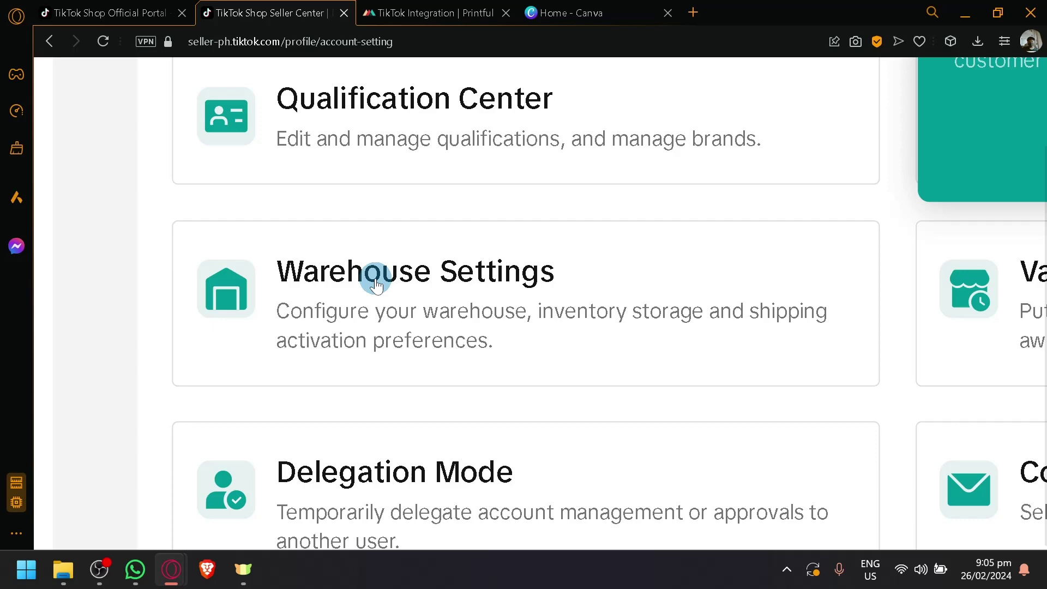
{"action": "scroll", "coordinate": [321, 267], "scroll_direction": "down", "scroll_amount": 5, "text": "ctrl"}
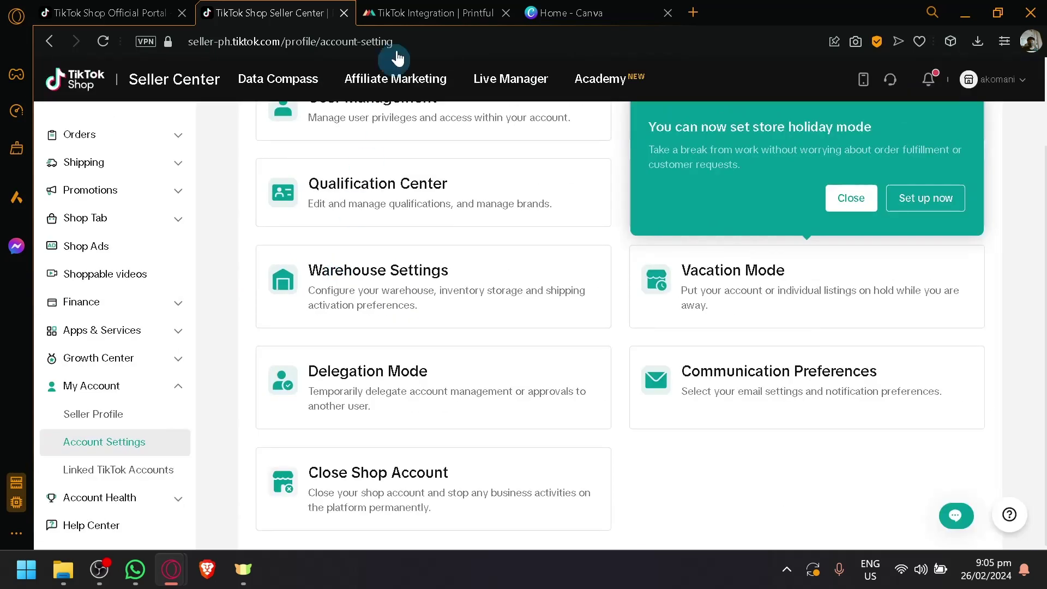
Return to the Printful guide and examine the Seller Profile example of pickup and return warehouse details.
{"action": "left_click", "coordinate": [421, 10]}
{"action": "scroll", "coordinate": [615, 257], "scroll_direction": "up", "scroll_amount": 2}
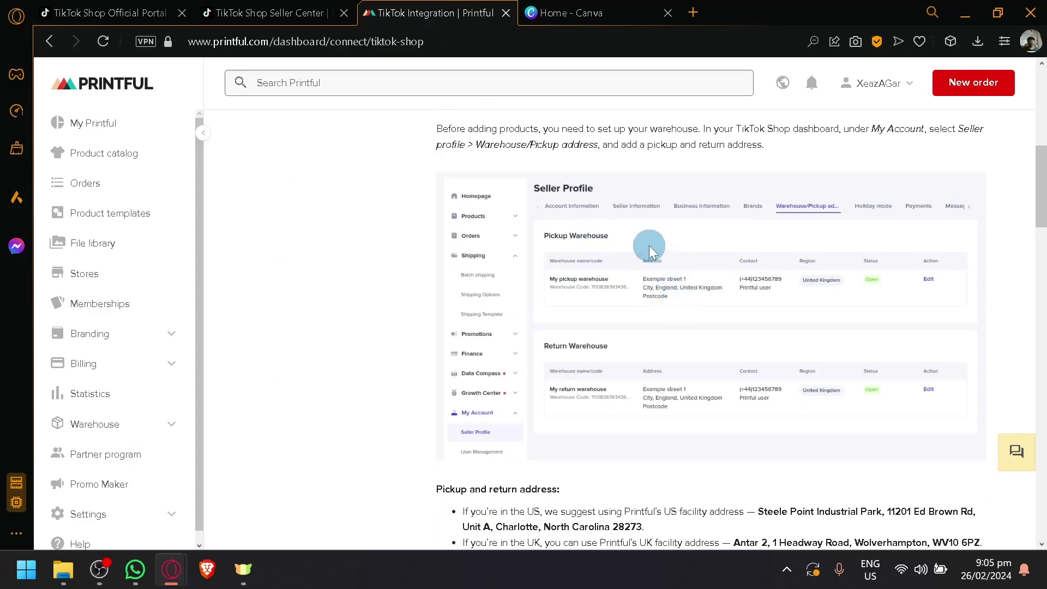
{"action": "scroll", "coordinate": [648, 245], "scroll_direction": "up", "scroll_amount": 5, "text": "ctrl"}
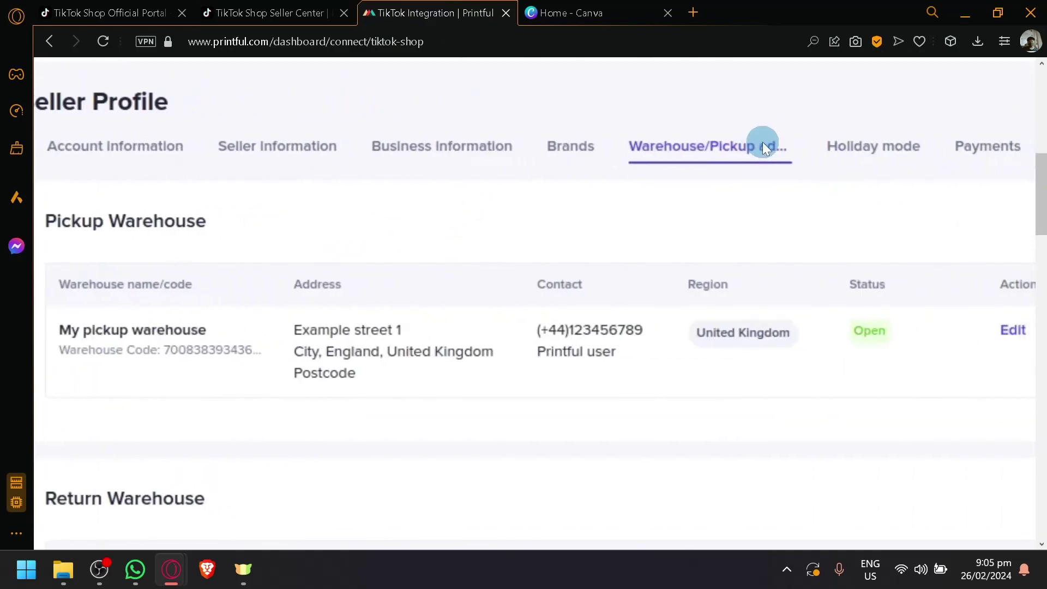
{"action": "scroll", "coordinate": [774, 186], "scroll_direction": "down", "scroll_amount": 5, "text": "ctrl"}
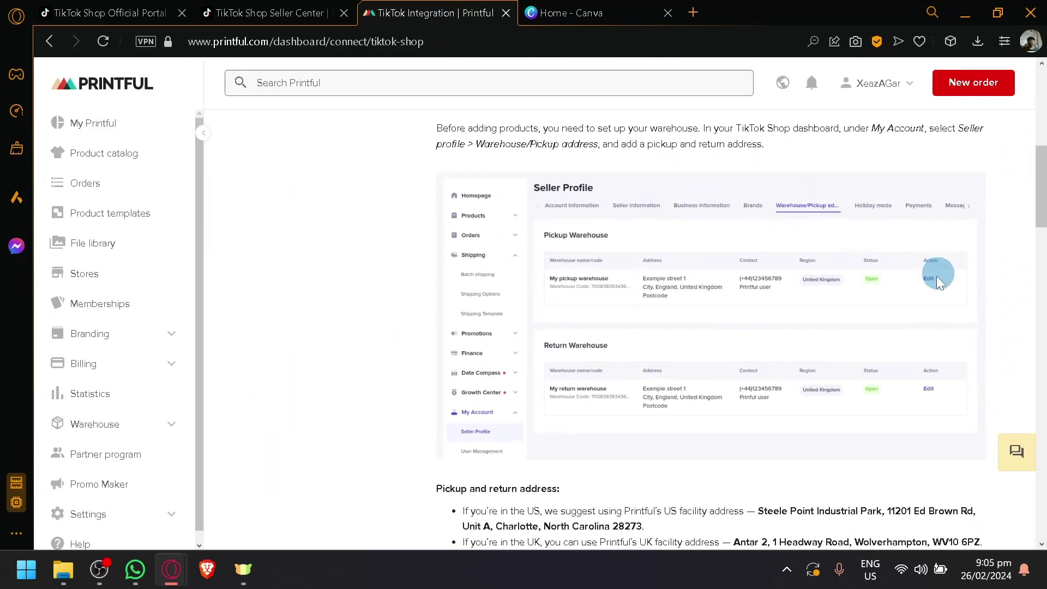
{"action": "scroll", "coordinate": [932, 284], "scroll_direction": "up", "scroll_amount": 5, "text": "ctrl"}
{"action": "scroll", "coordinate": [330, 207], "scroll_direction": "left", "scroll_amount": 5}
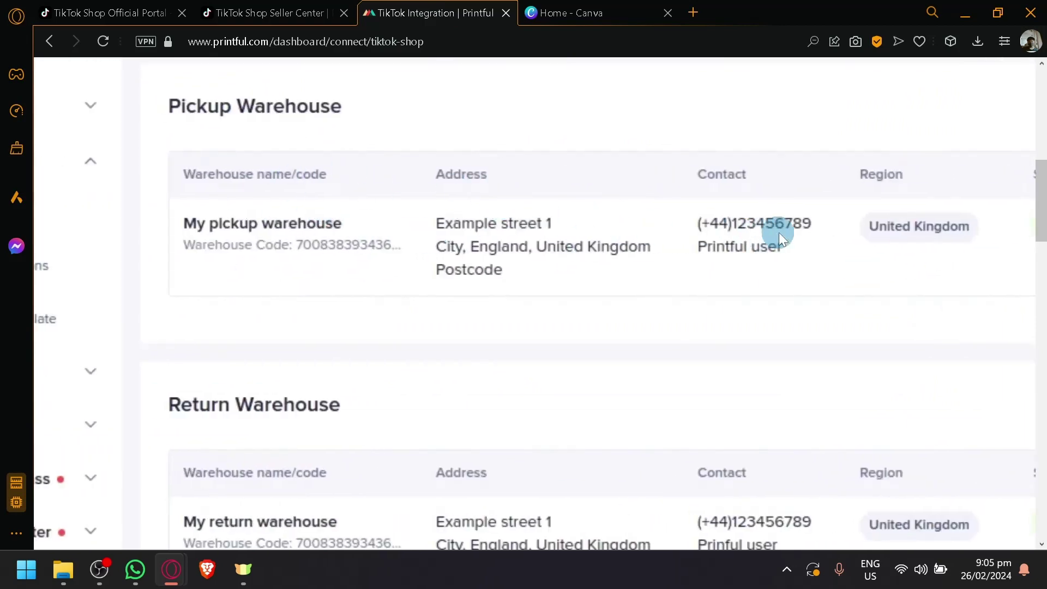
{"action": "scroll", "coordinate": [818, 228], "scroll_direction": "right", "scroll_amount": 5}
{"action": "scroll", "coordinate": [865, 220], "scroll_direction": "down", "scroll_amount": 5, "text": "ctrl"}
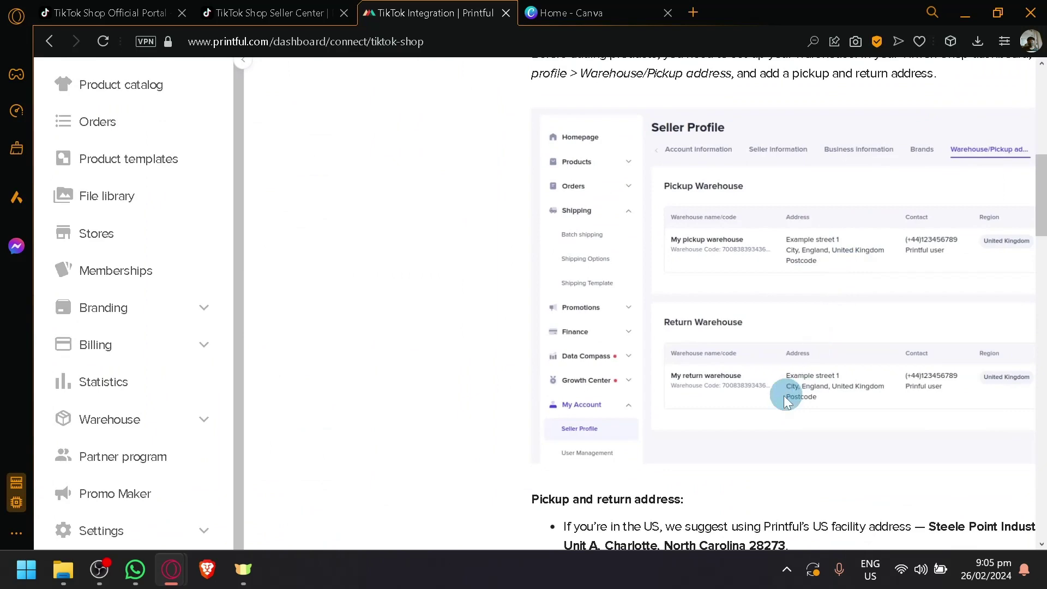
Read the suggested Printful facility addresses for US and UK sellers under the guide's Pickup and return address heading.
{"action": "scroll", "coordinate": [600, 404], "scroll_direction": "down", "scroll_amount": 3}
{"action": "scroll", "coordinate": [414, 410], "scroll_direction": "right", "scroll_amount": 4}
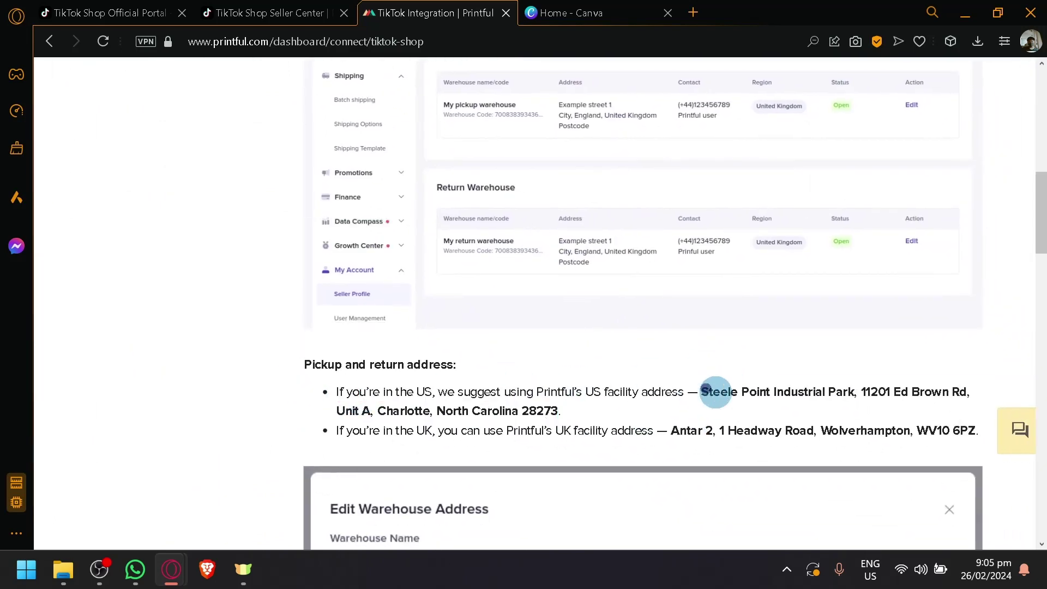
{"action": "scroll", "coordinate": [748, 411], "scroll_direction": "up", "scroll_amount": 3, "text": "ctrl"}
{"action": "scroll", "coordinate": [728, 401], "scroll_direction": "right", "scroll_amount": 4}
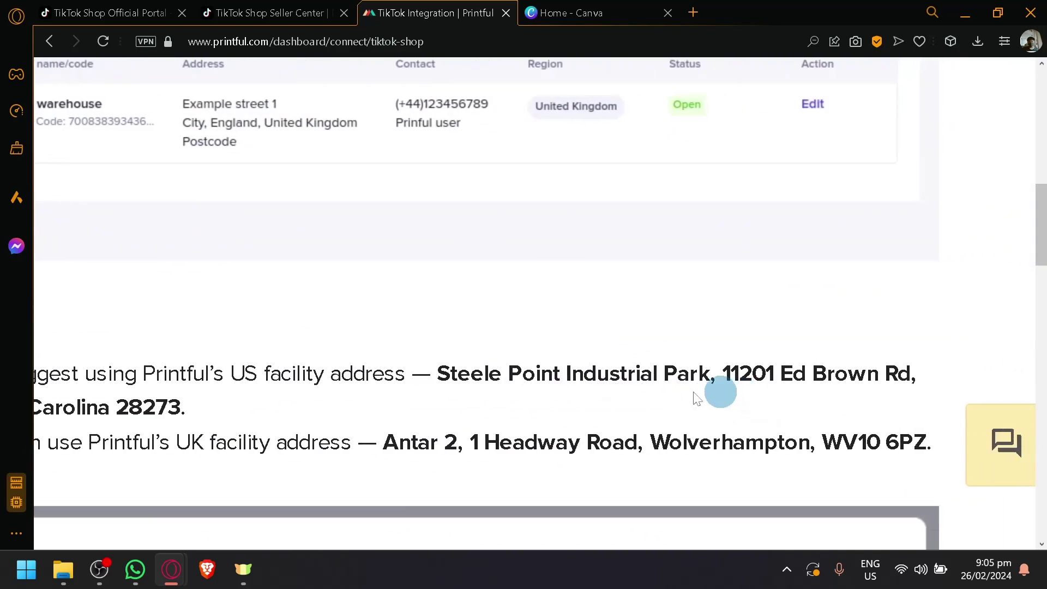
{"action": "left_click_drag", "start_coordinate": [443, 377], "coordinate": [883, 374]}
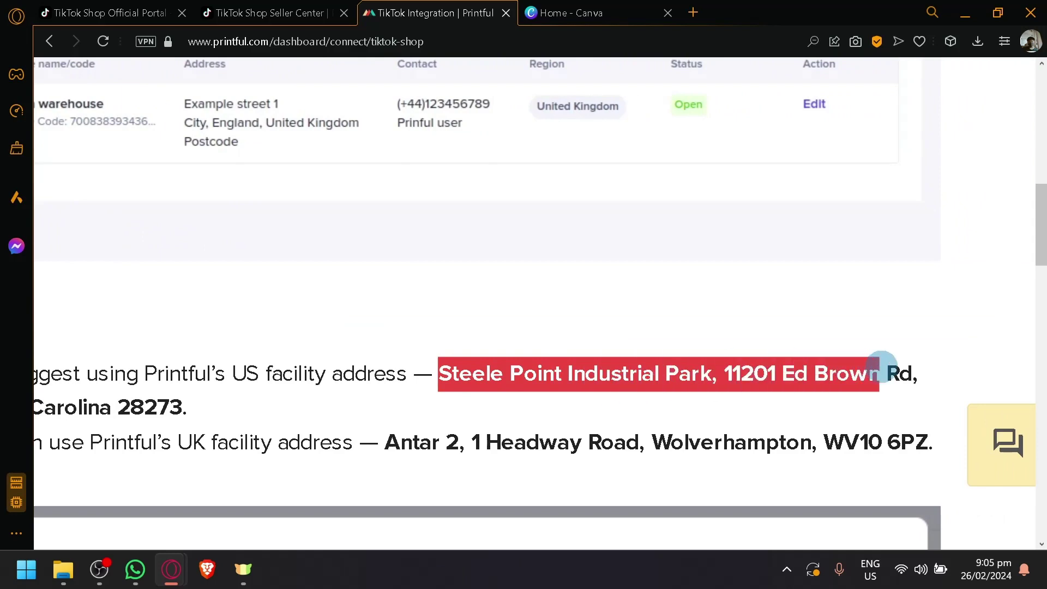
{"action": "scroll", "coordinate": [573, 416], "scroll_direction": "left", "scroll_amount": 10}
{"action": "left_click", "coordinate": [490, 387]}
{"action": "scroll", "coordinate": [354, 436], "scroll_direction": "right", "scroll_amount": 10}
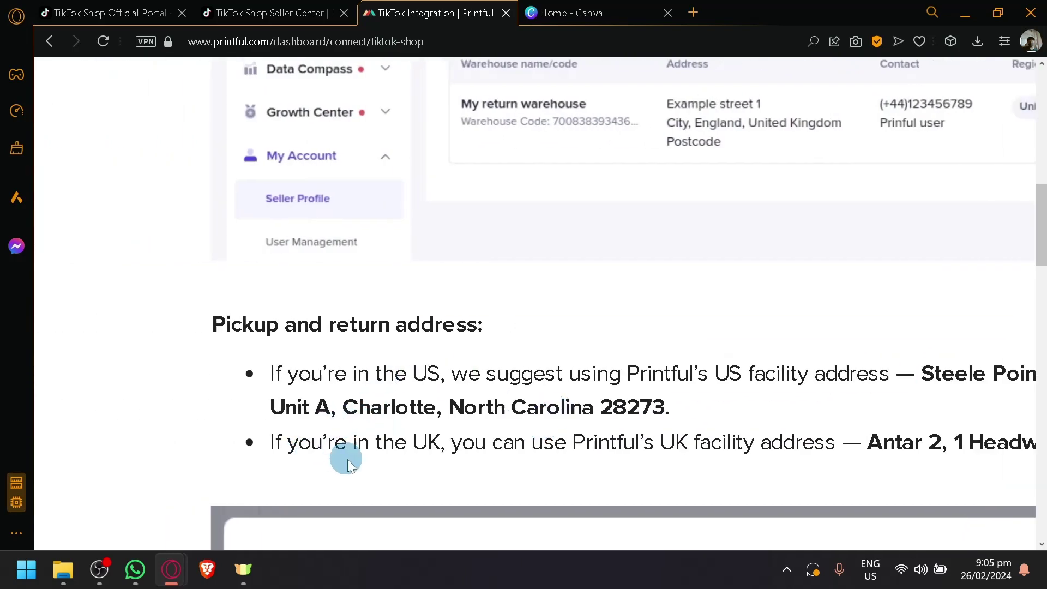
{"action": "left_click_drag", "start_coordinate": [351, 442], "coordinate": [905, 443]}
{"action": "left_click", "coordinate": [829, 398]}
{"action": "key", "text": "ctrl+0"}
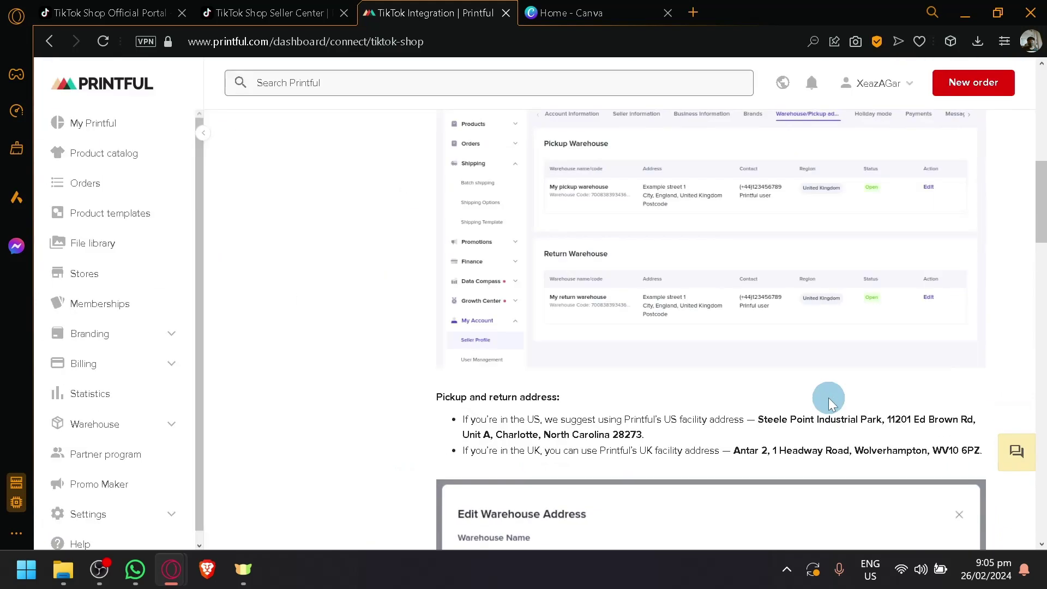
Examine the guide's Edit Warehouse Address example and continue to Step 3 on creating a shipping template.
{"action": "scroll", "coordinate": [829, 397], "scroll_direction": "down", "scroll_amount": 5}
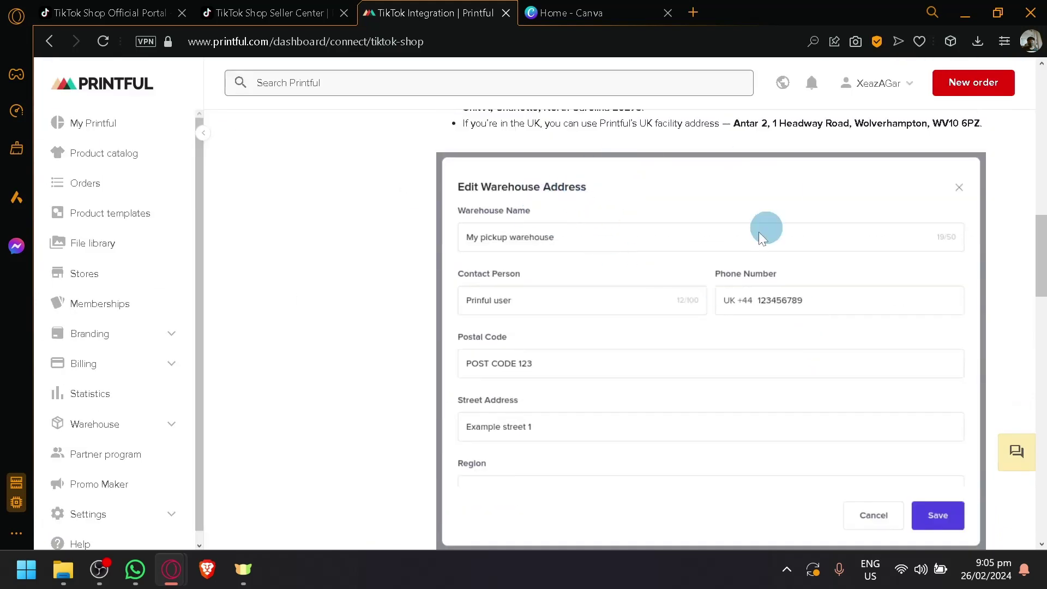
{"action": "scroll", "coordinate": [685, 309], "scroll_direction": "down", "scroll_amount": 5}
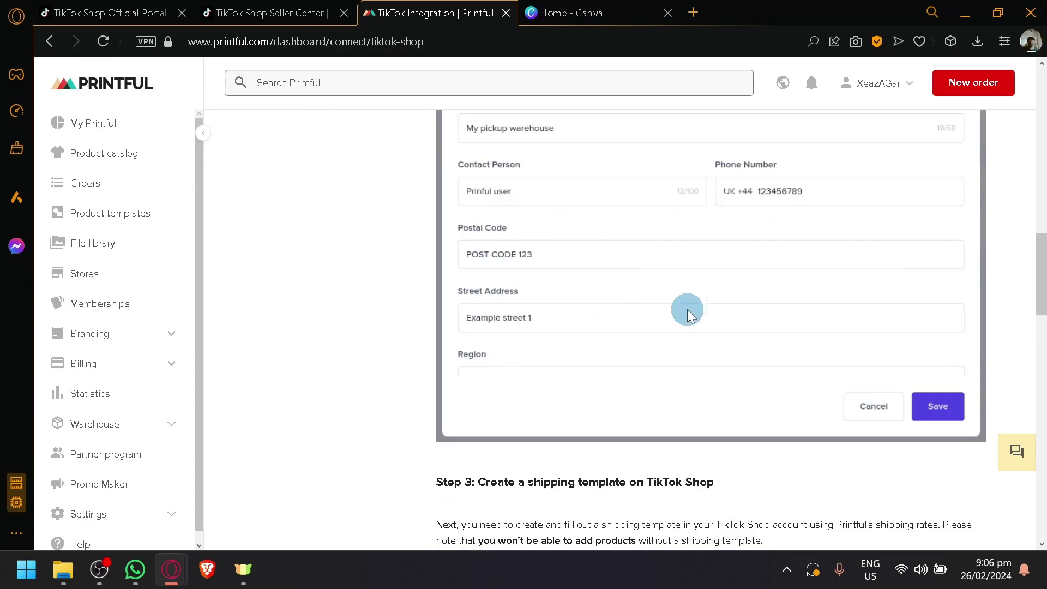
{"action": "scroll", "coordinate": [652, 339], "scroll_direction": "down", "scroll_amount": 3}
{"action": "scroll", "coordinate": [654, 339], "scroll_direction": "up", "scroll_amount": 2}
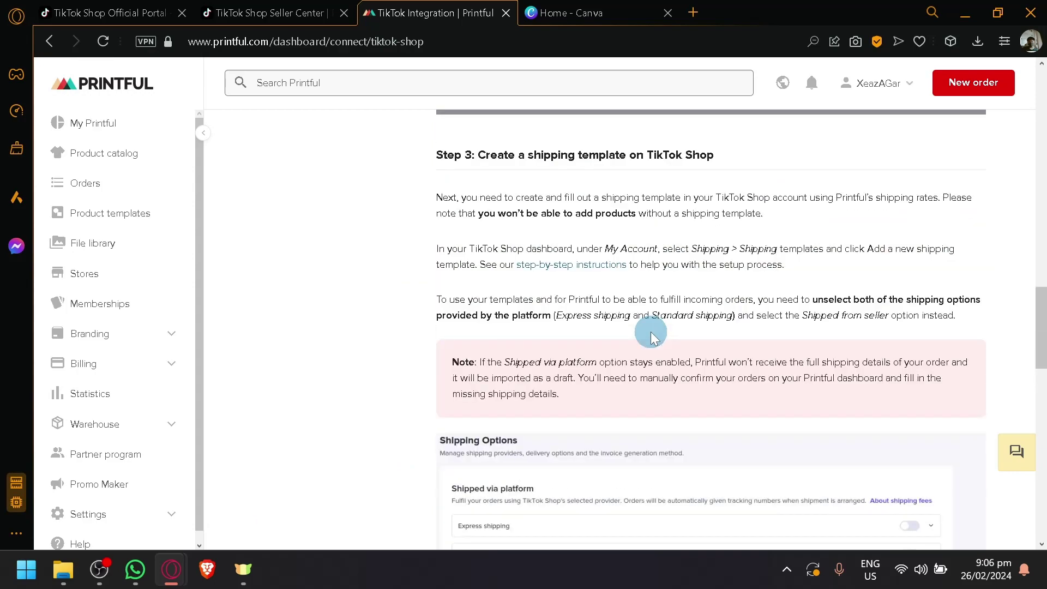
{"action": "scroll", "coordinate": [581, 179], "scroll_direction": "up", "scroll_amount": 7}
{"action": "scroll", "coordinate": [581, 179], "scroll_direction": "down", "scroll_amount": 7}
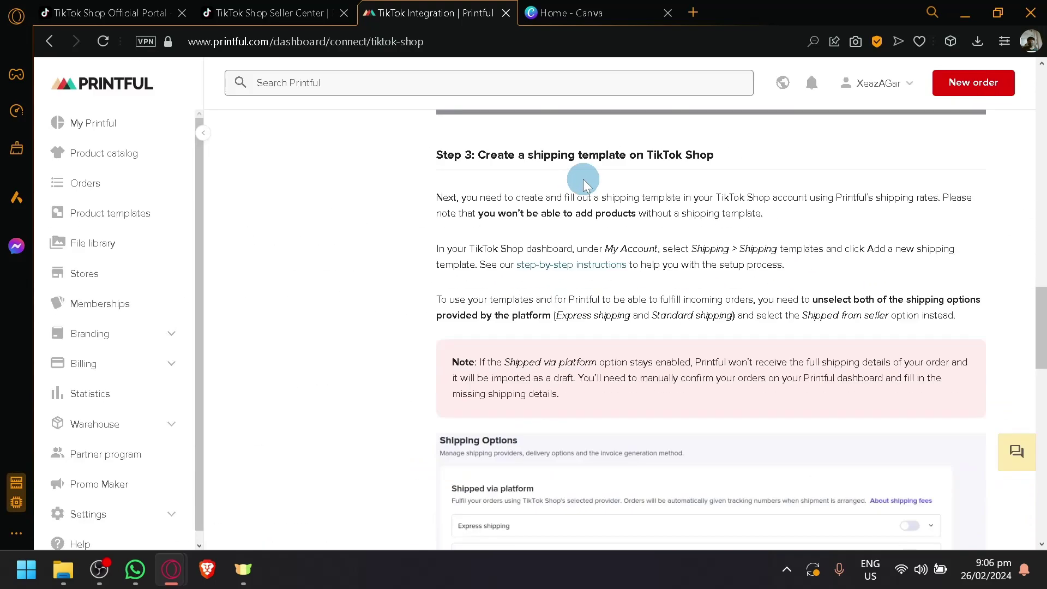
Switch to TikTok Shop Seller Center, open Shipping Options and review the standard shipping details under Shipped via platform.
{"action": "left_click", "coordinate": [268, 13]}
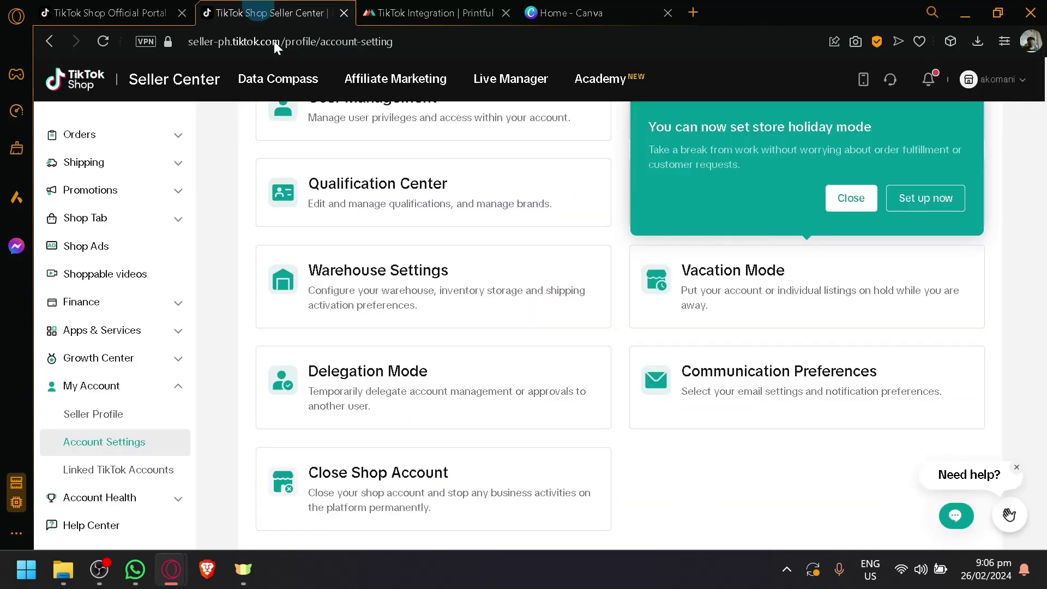
{"action": "left_click", "coordinate": [171, 180]}
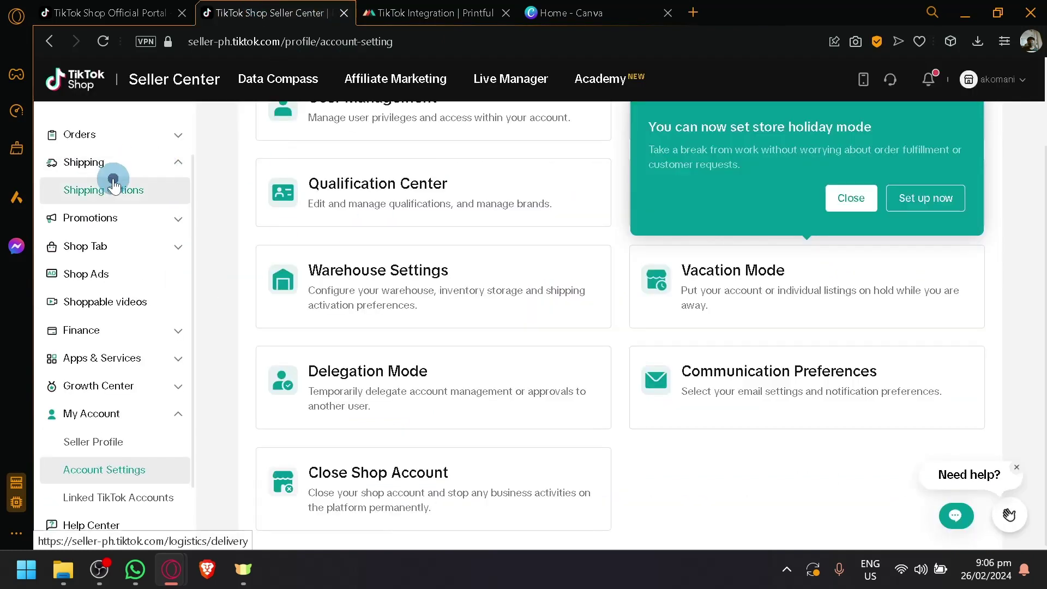
{"action": "left_click", "coordinate": [161, 188]}
{"action": "scroll", "coordinate": [511, 367], "scroll_direction": "down", "scroll_amount": 2}
{"action": "scroll", "coordinate": [336, 269], "scroll_direction": "up", "scroll_amount": 2}
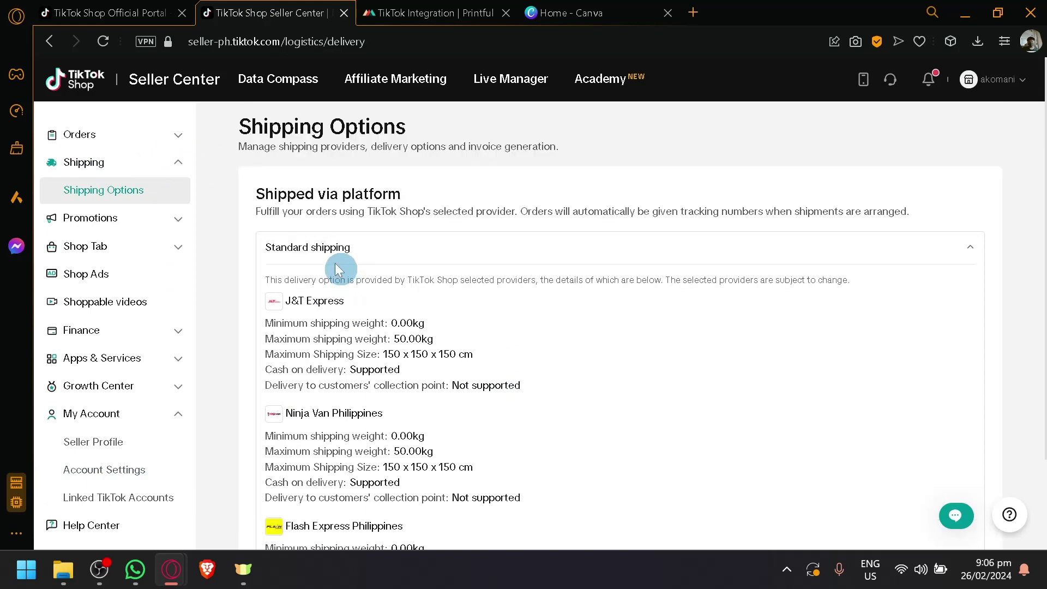
{"action": "left_click", "coordinate": [84, 171]}
Read the Step 3 shipping template instructions in the Printful guide and compare them with Seller Center's Shipping Options.
{"action": "left_click", "coordinate": [431, 13]}
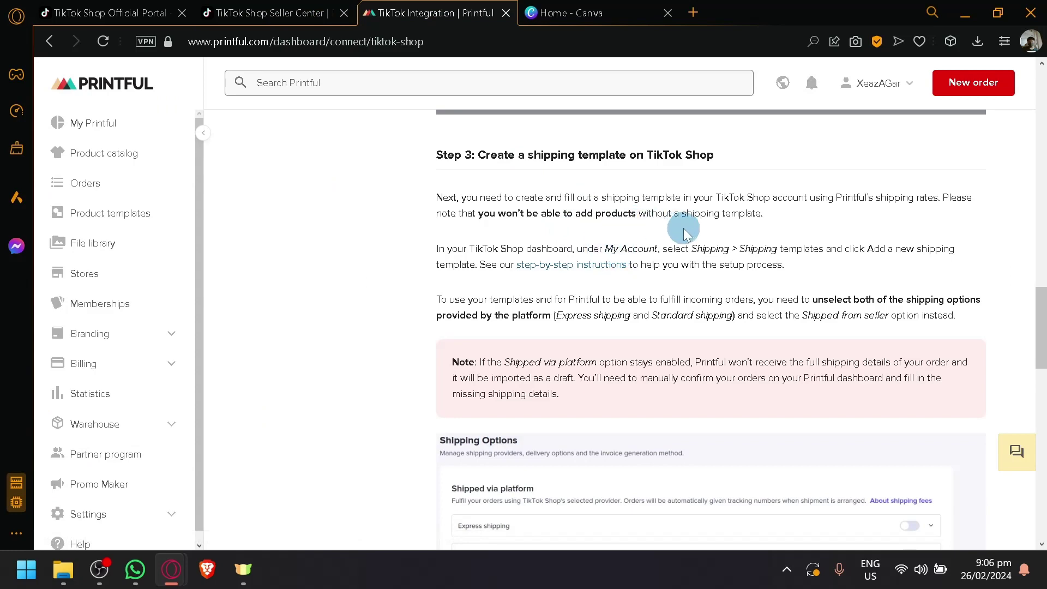
{"action": "scroll", "coordinate": [686, 233], "scroll_direction": "up", "scroll_amount": 3, "text": "ctrl"}
{"action": "scroll", "coordinate": [437, 241], "scroll_direction": "up", "scroll_amount": 4, "text": "ctrl"}
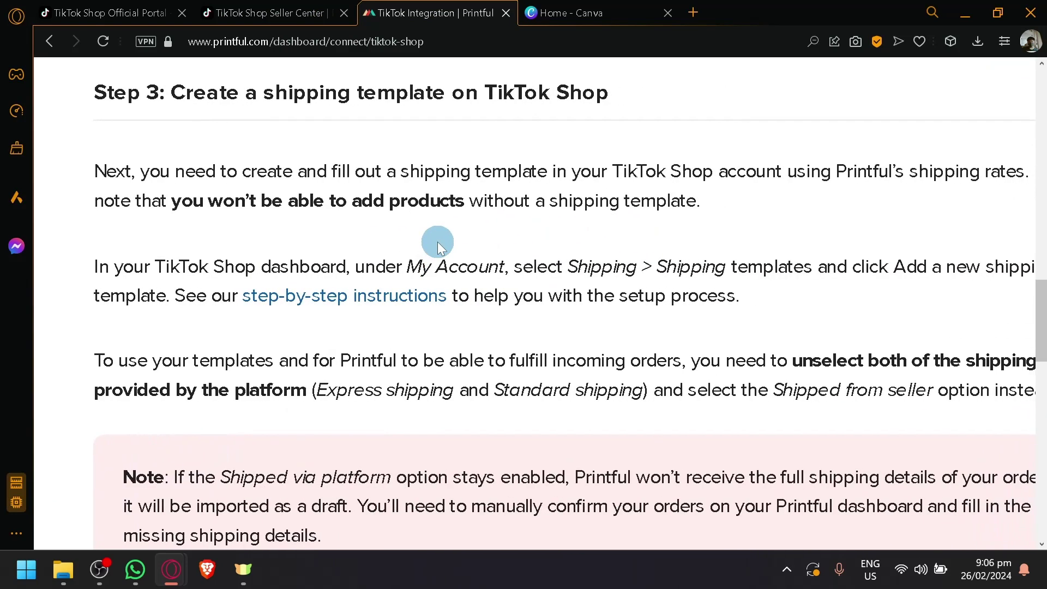
{"action": "scroll", "coordinate": [446, 272], "scroll_direction": "right", "scroll_amount": 3}
{"action": "scroll", "coordinate": [934, 306], "scroll_direction": "down", "scroll_amount": 5, "text": "ctrl"}
{"action": "left_click", "coordinate": [267, 13]}
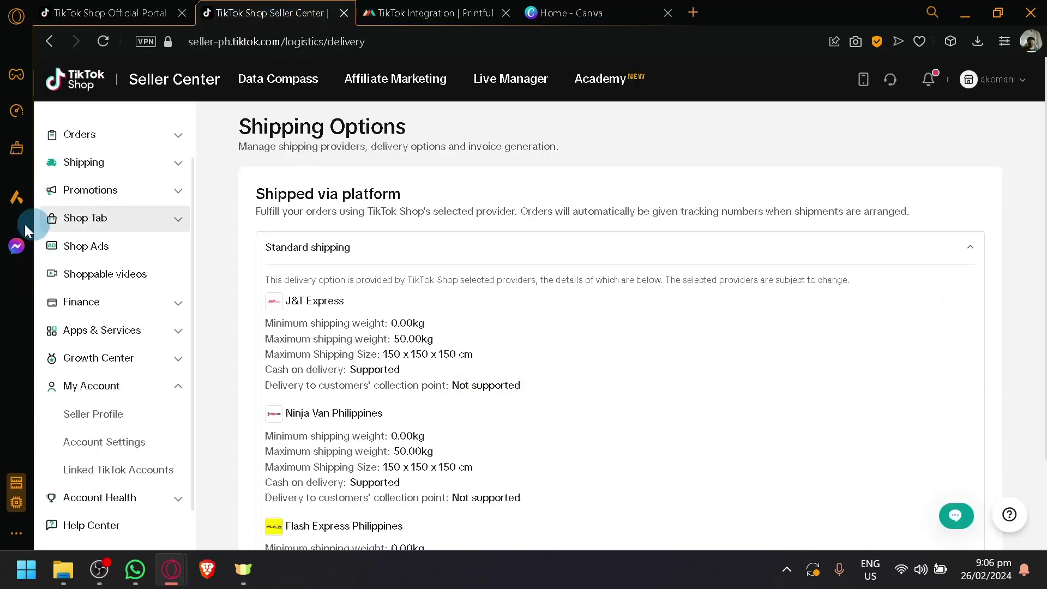
Return to the Printful guide and examine its Shipping Options example and the note on the Shipped via platform option.
{"action": "left_click", "coordinate": [406, 6]}
{"action": "scroll", "coordinate": [559, 206], "scroll_direction": "down", "scroll_amount": 5}
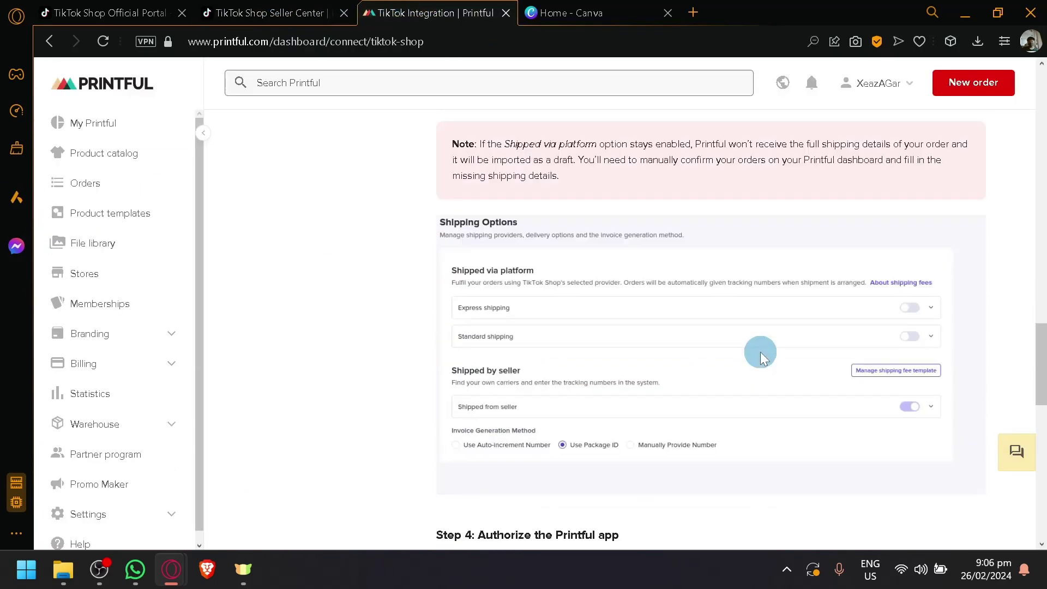
{"action": "scroll", "coordinate": [605, 220], "scroll_direction": "up", "scroll_amount": 3, "text": "ctrl"}
{"action": "scroll", "coordinate": [605, 220], "scroll_direction": "down", "scroll_amount": 3, "text": "ctrl"}
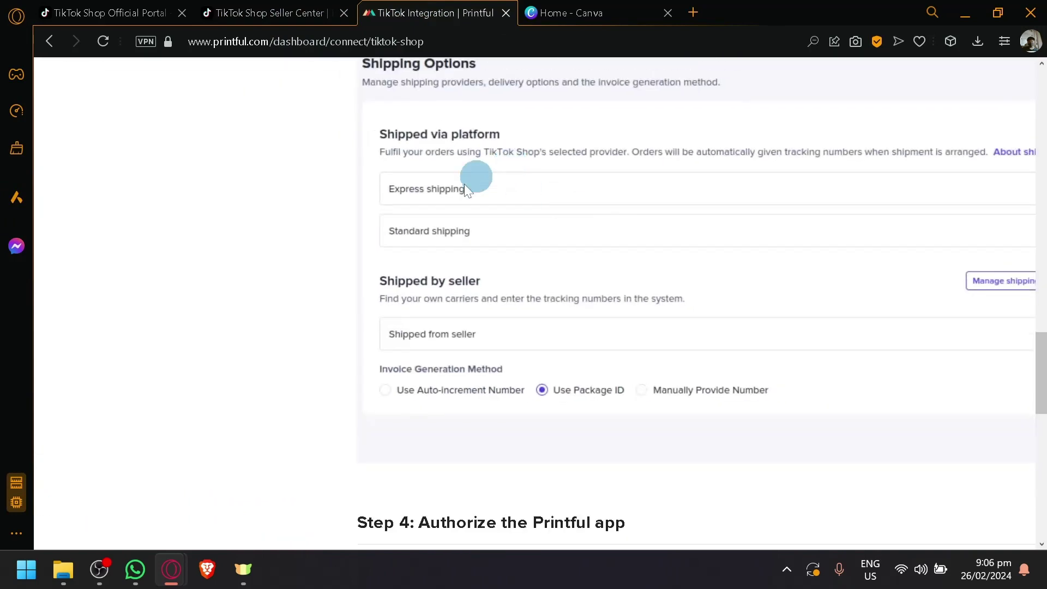
{"action": "scroll", "coordinate": [613, 221], "scroll_direction": "up", "scroll_amount": 3}
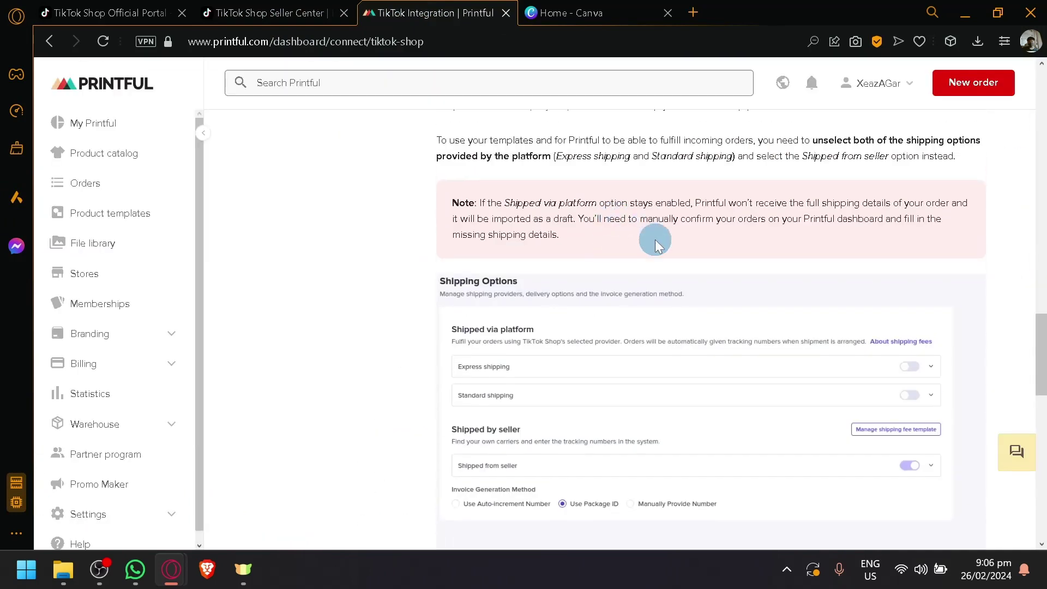
{"action": "scroll", "coordinate": [667, 225], "scroll_direction": "up", "scroll_amount": 3}
Read the guide's Step 4 on authorizing the Printful app for a US or UK shop.
{"action": "scroll", "coordinate": [802, 329], "scroll_direction": "down", "scroll_amount": 12}
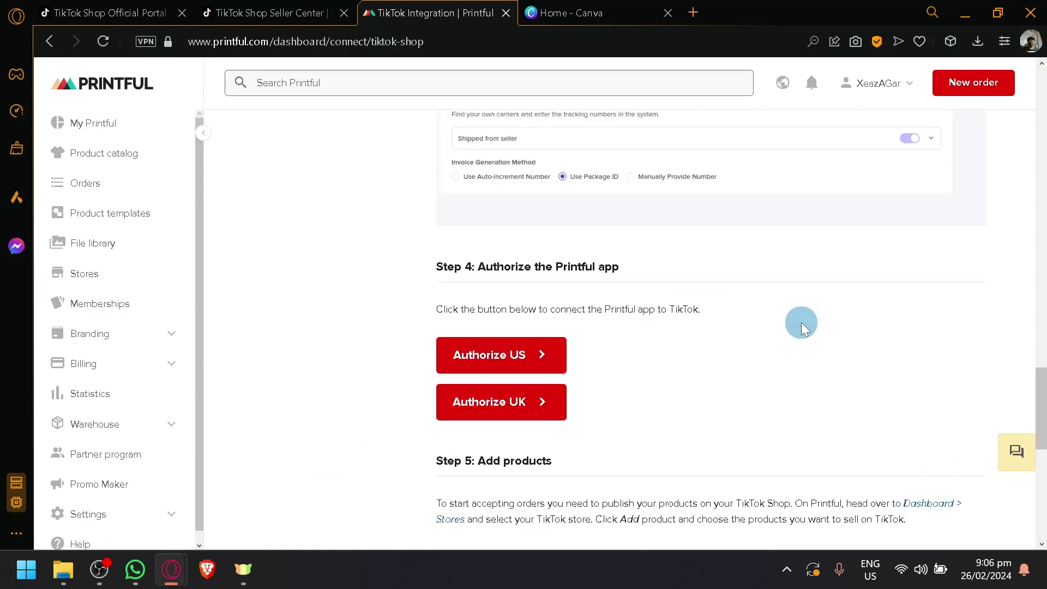
{"action": "scroll", "coordinate": [506, 157], "scroll_direction": "up", "scroll_amount": 5}
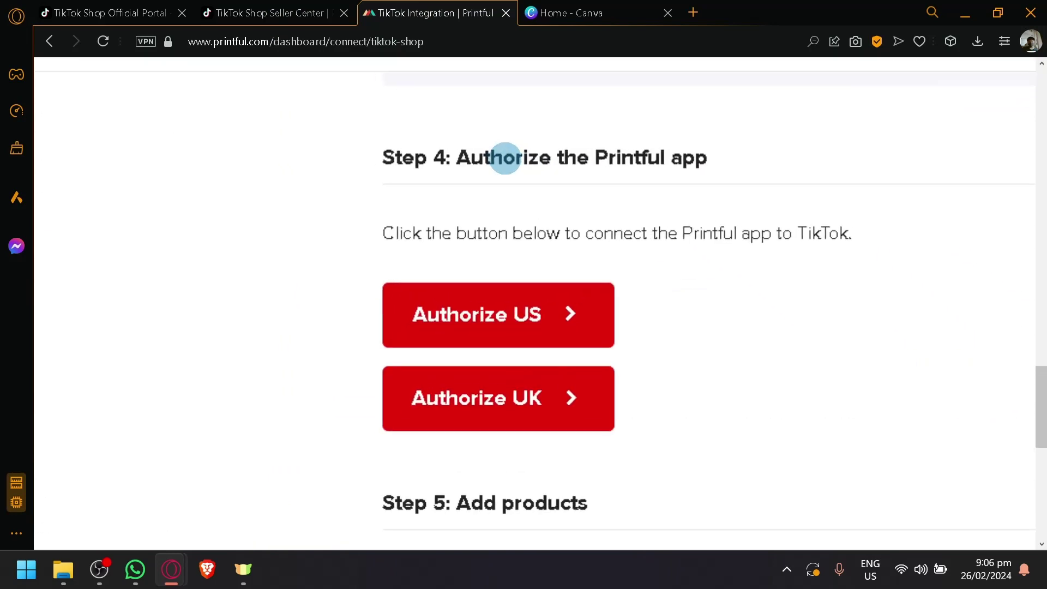
{"action": "scroll", "coordinate": [756, 234], "scroll_direction": "down", "scroll_amount": 5}
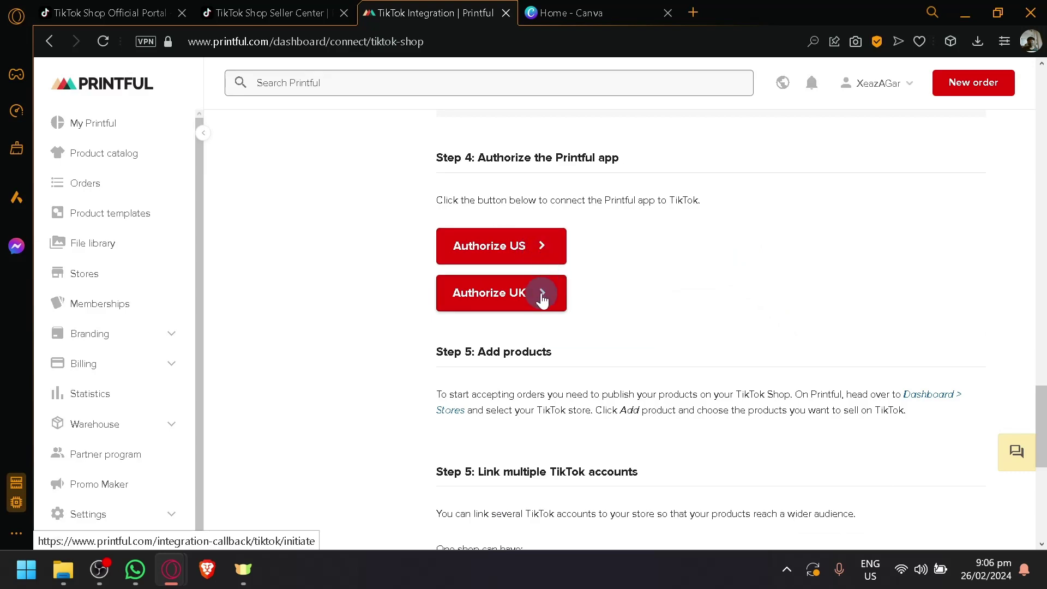
Switch to TikTok Shop Seller Center and open its homepage.
{"action": "left_click", "coordinate": [525, 256]}
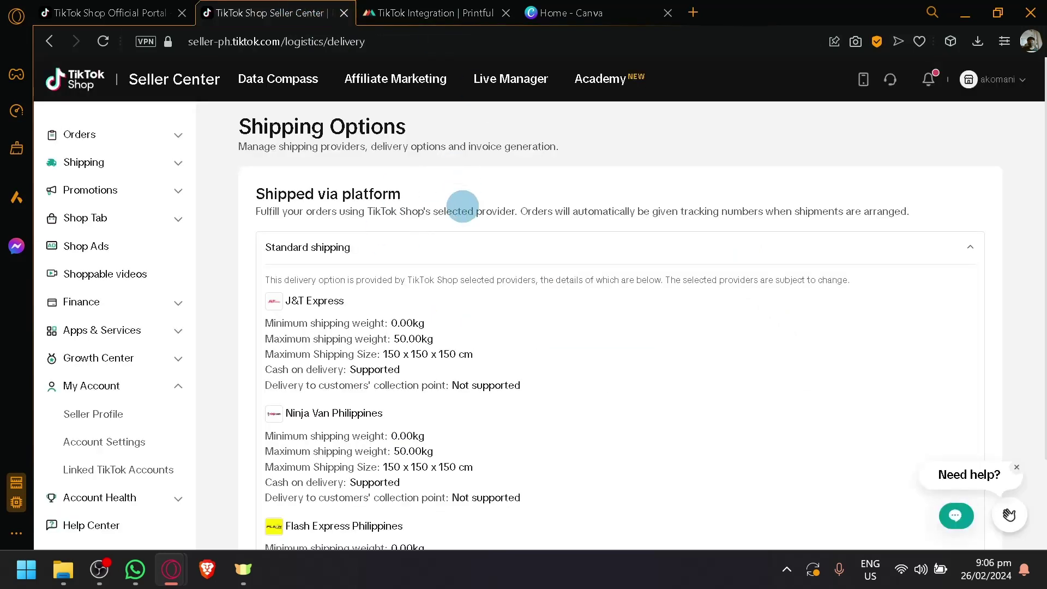
{"action": "scroll", "coordinate": [89, 180], "scroll_direction": "up", "scroll_amount": 2}
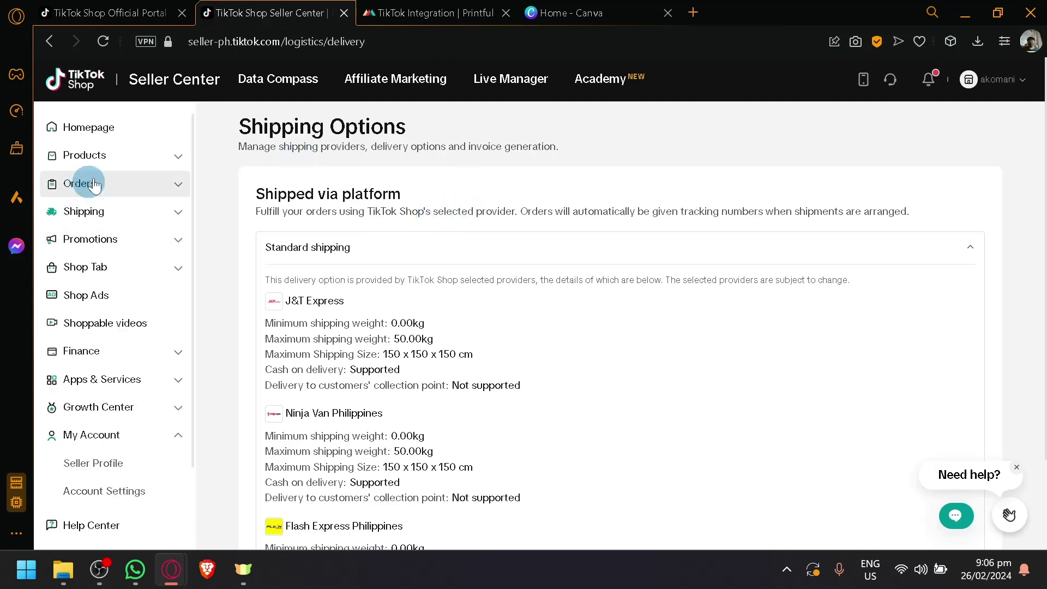
{"action": "left_click", "coordinate": [117, 131]}
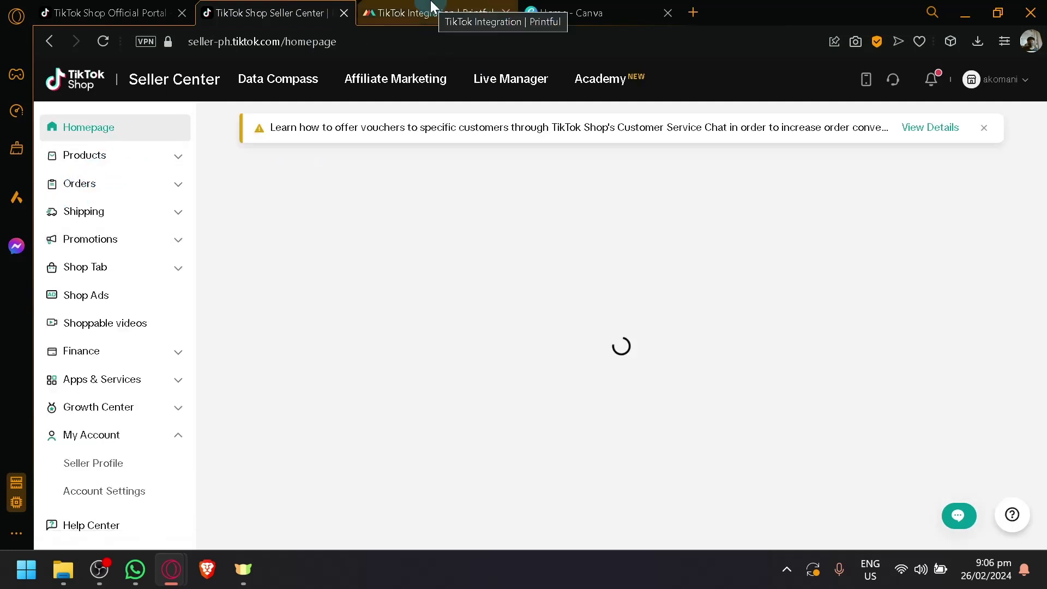
Read the guide's Step 5 on adding products, checking it against the Seller Center homepage.
{"action": "left_click", "coordinate": [431, 8]}
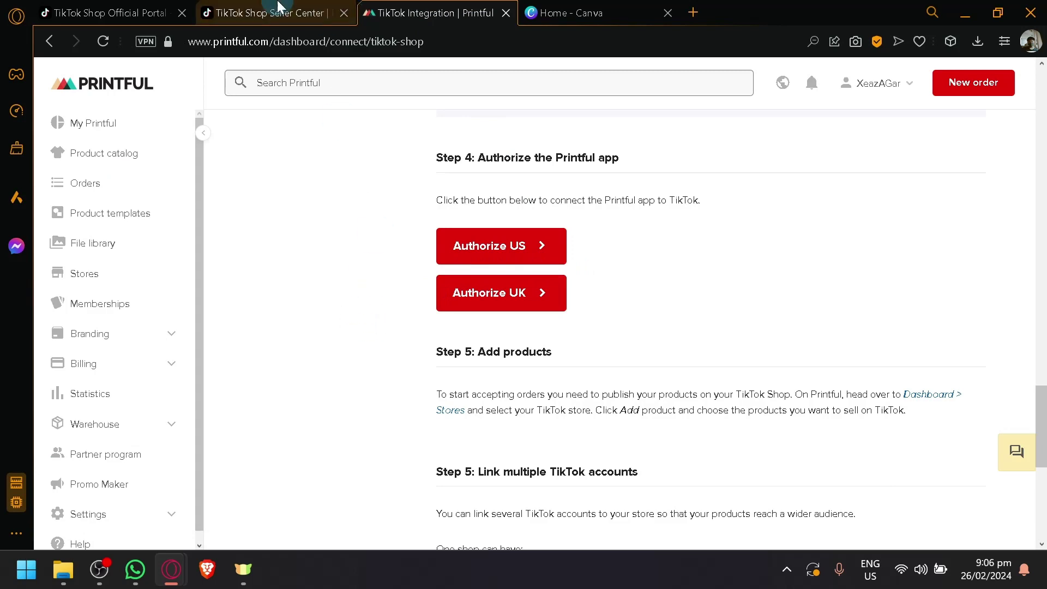
{"action": "scroll", "coordinate": [505, 373], "scroll_direction": "down", "scroll_amount": 2}
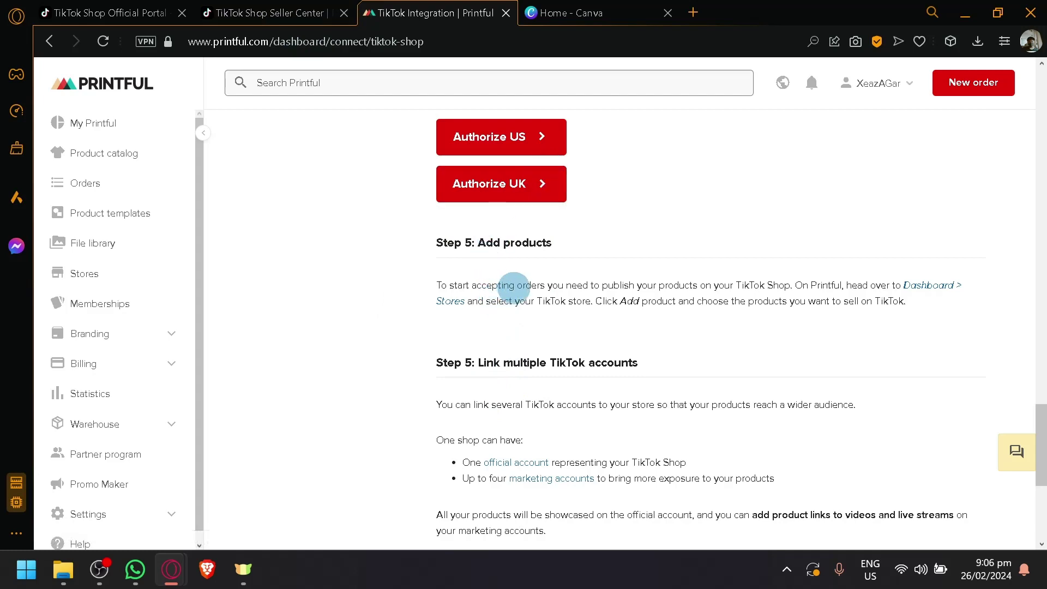
{"action": "scroll", "coordinate": [493, 315], "scroll_direction": "up", "scroll_amount": 3}
{"action": "scroll", "coordinate": [495, 315], "scroll_direction": "down", "scroll_amount": 3}
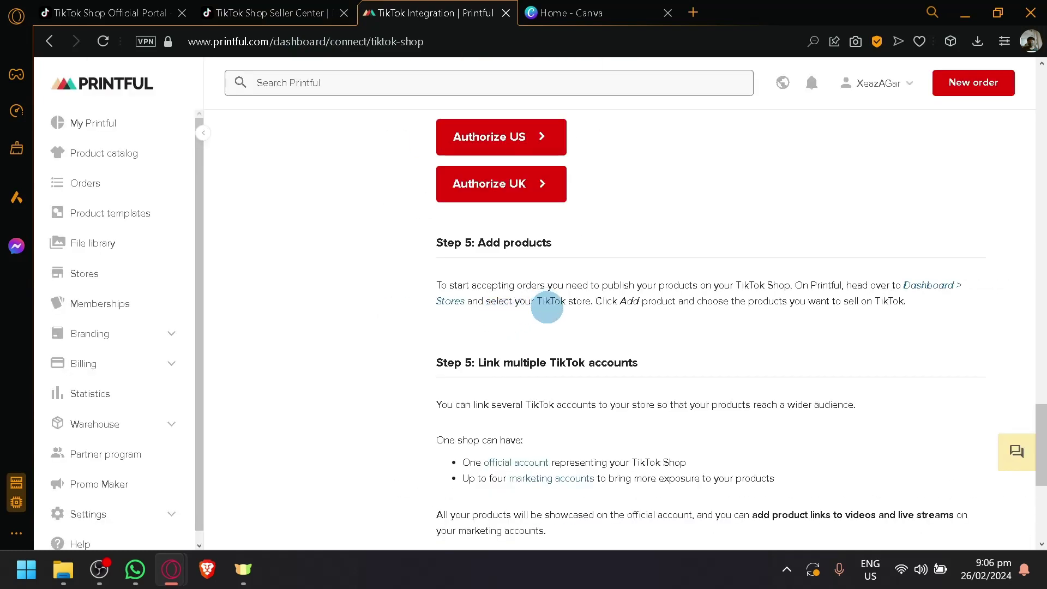
{"action": "left_click", "coordinate": [308, 6]}
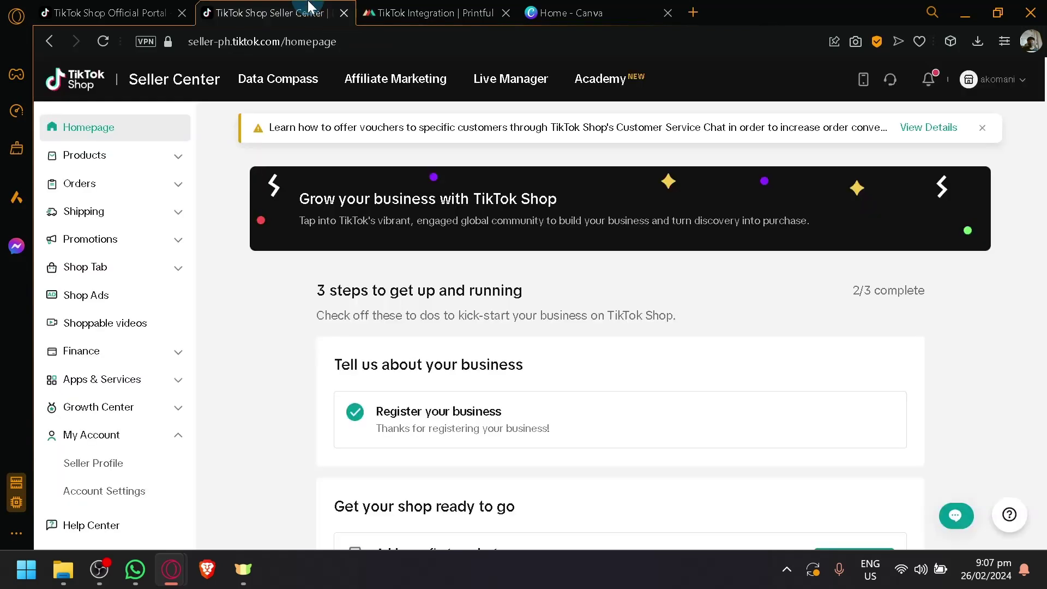
Review the Printful guide again from the warehouse address example through the shipping template and app authorization steps.
{"action": "left_click", "coordinate": [453, 8]}
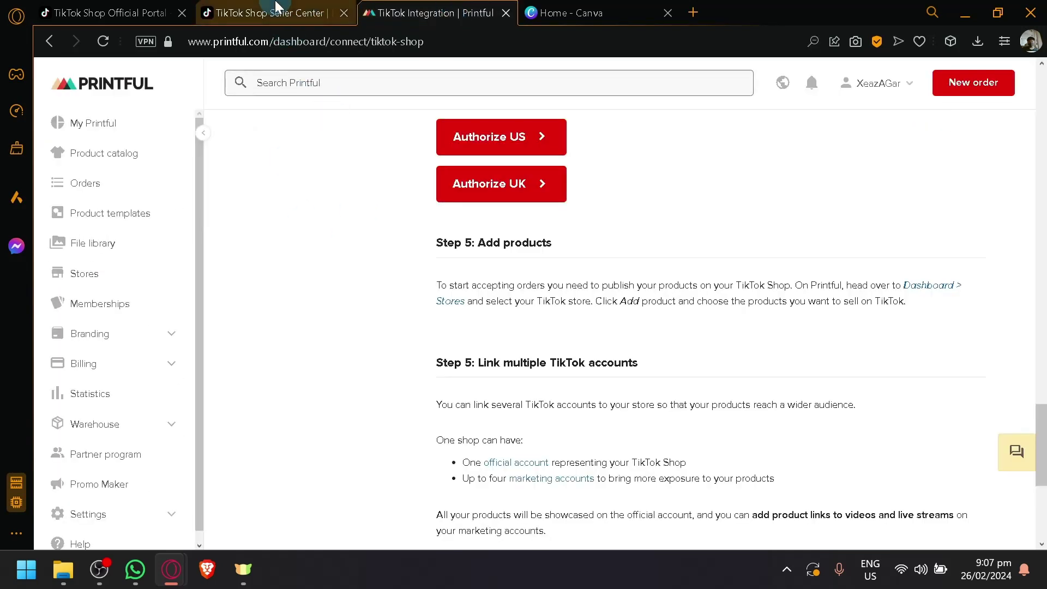
{"action": "scroll", "coordinate": [528, 280], "scroll_direction": "up", "scroll_amount": 15}
{"action": "scroll", "coordinate": [660, 363], "scroll_direction": "down", "scroll_amount": 4}
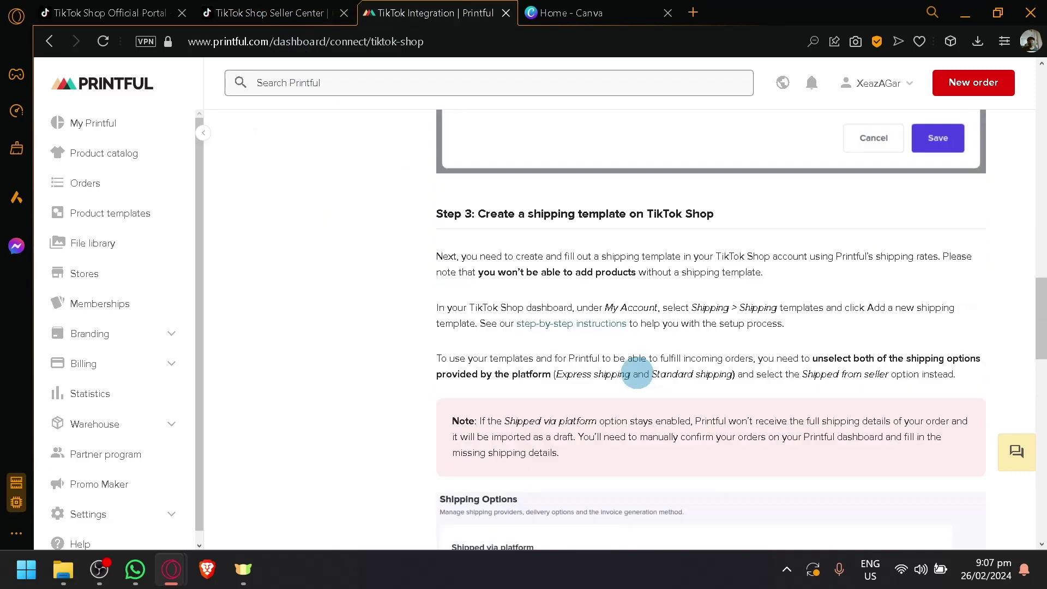
{"action": "scroll", "coordinate": [631, 367], "scroll_direction": "up", "scroll_amount": 8}
{"action": "scroll", "coordinate": [594, 327], "scroll_direction": "down", "scroll_amount": 2}
{"action": "left_click", "coordinate": [308, 40]}
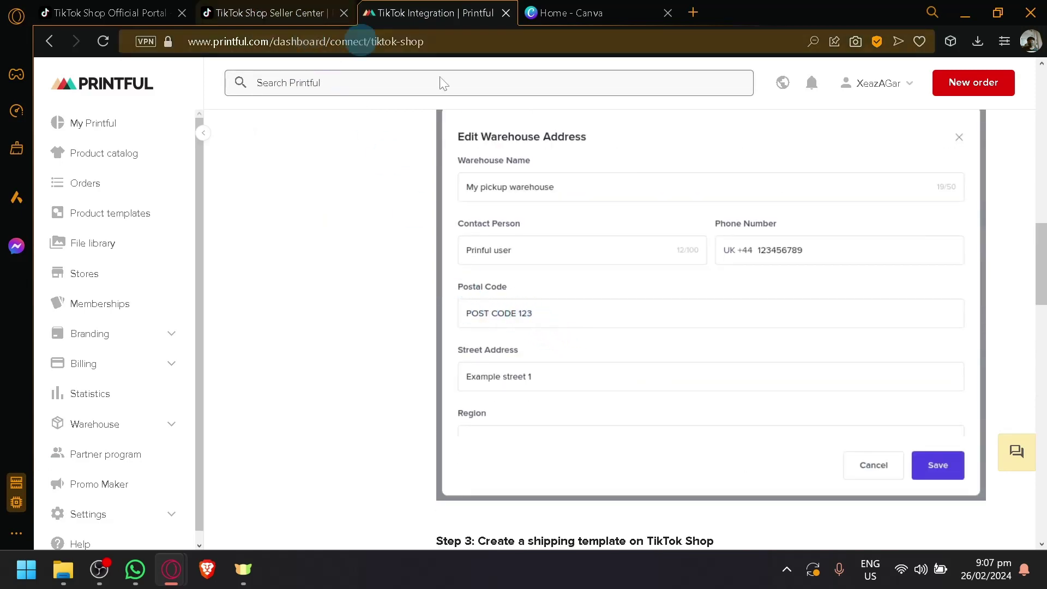
{"action": "scroll", "coordinate": [976, 240], "scroll_direction": "down", "scroll_amount": 10}
{"action": "scroll", "coordinate": [545, 382], "scroll_direction": "down", "scroll_amount": 2}
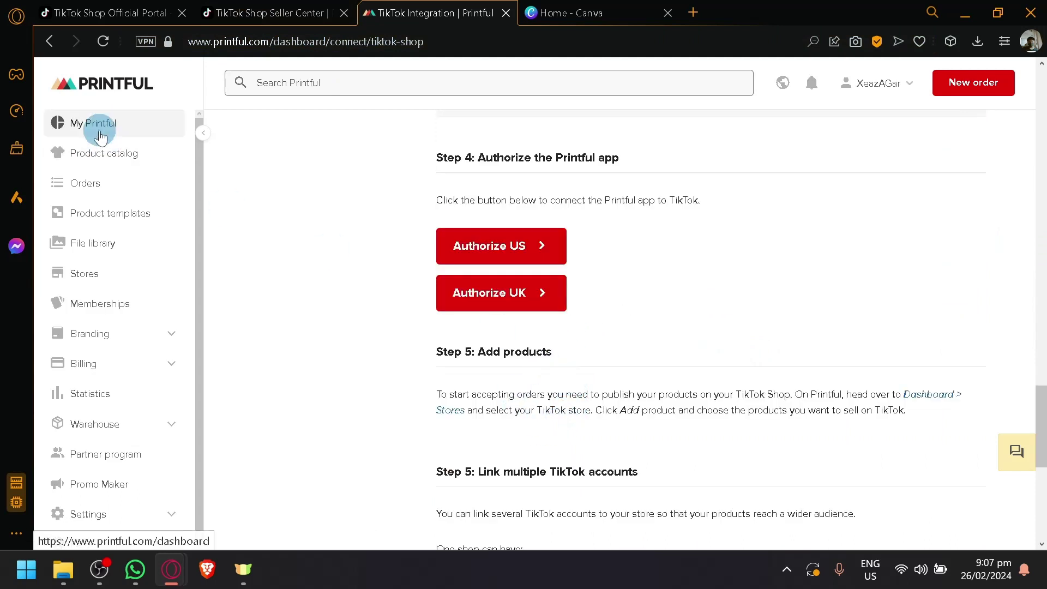
Open the Printful product catalog and browse down to the Shop by categories.
{"action": "left_click", "coordinate": [101, 152]}
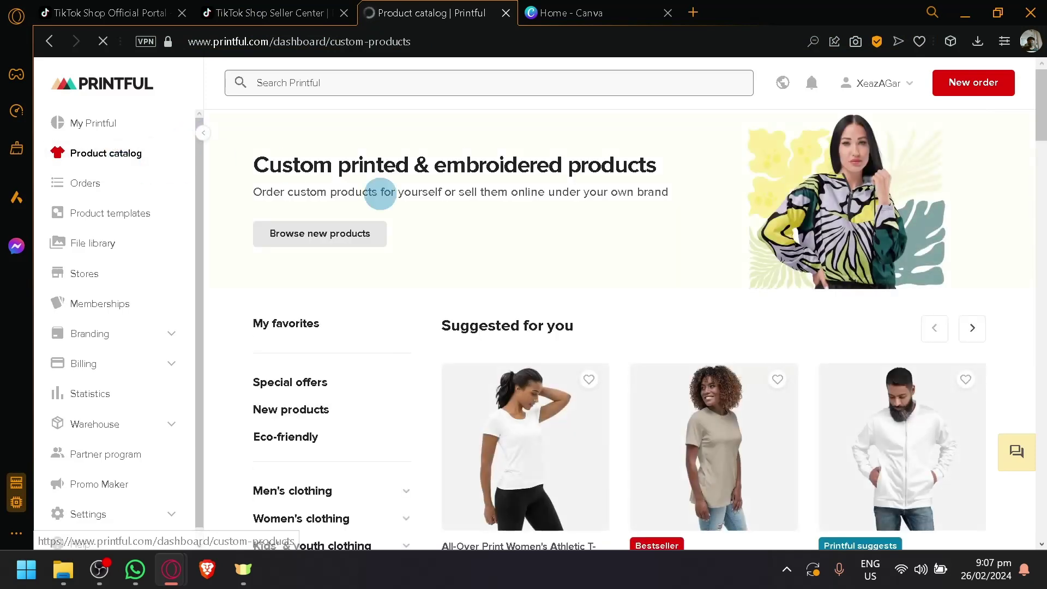
{"action": "scroll", "coordinate": [490, 245], "scroll_direction": "down", "scroll_amount": 4}
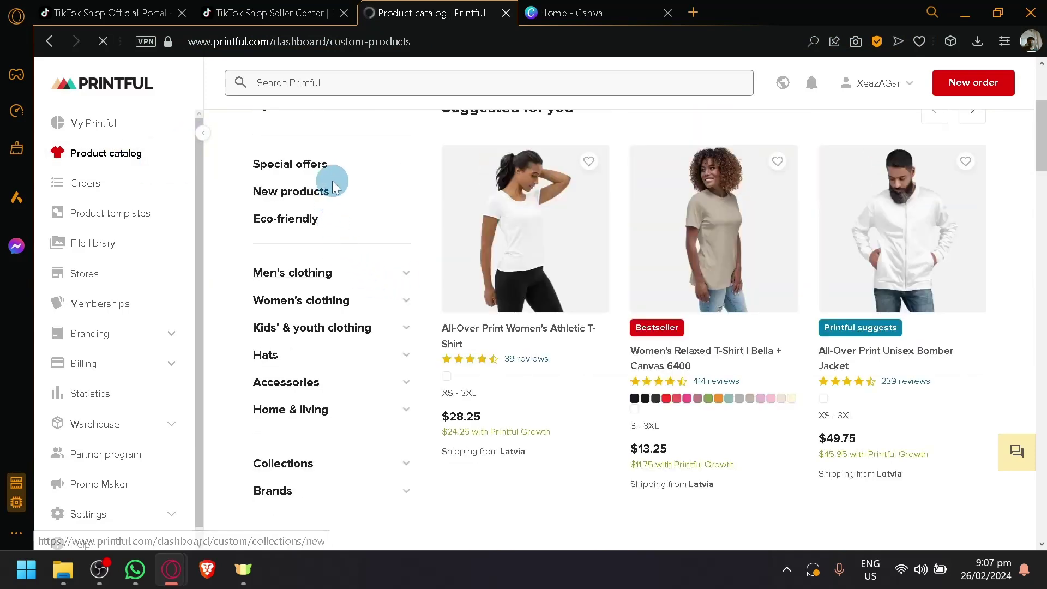
{"action": "scroll", "coordinate": [425, 398], "scroll_direction": "down", "scroll_amount": 6}
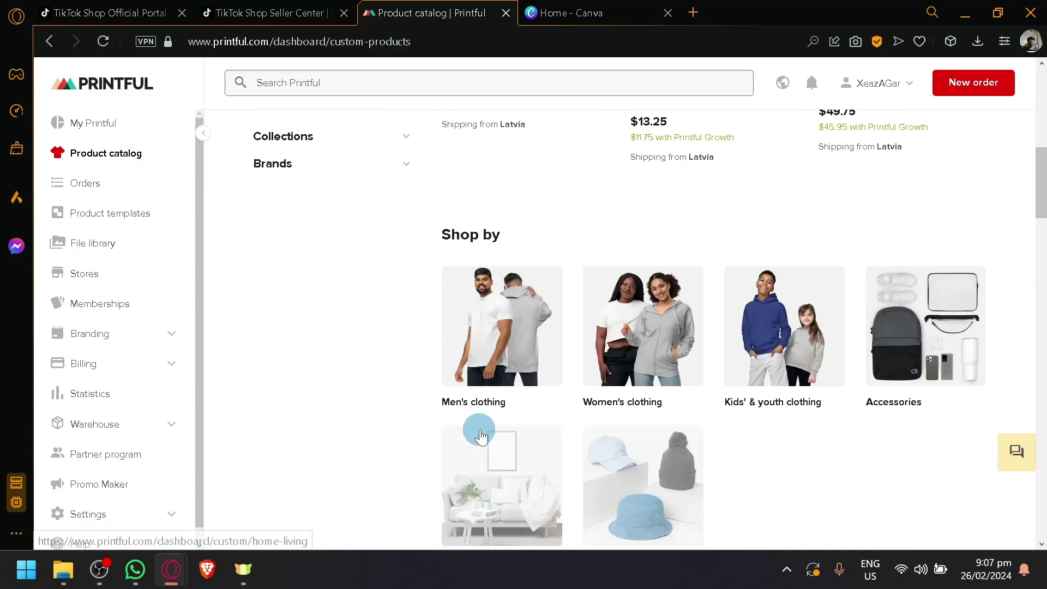
Open the All-Over Print Women's Athletic T-Shirt from the catalog's suggested products.
{"action": "scroll", "coordinate": [545, 355], "scroll_direction": "down", "scroll_amount": 4}
{"action": "scroll", "coordinate": [794, 272], "scroll_direction": "up", "scroll_amount": 12}
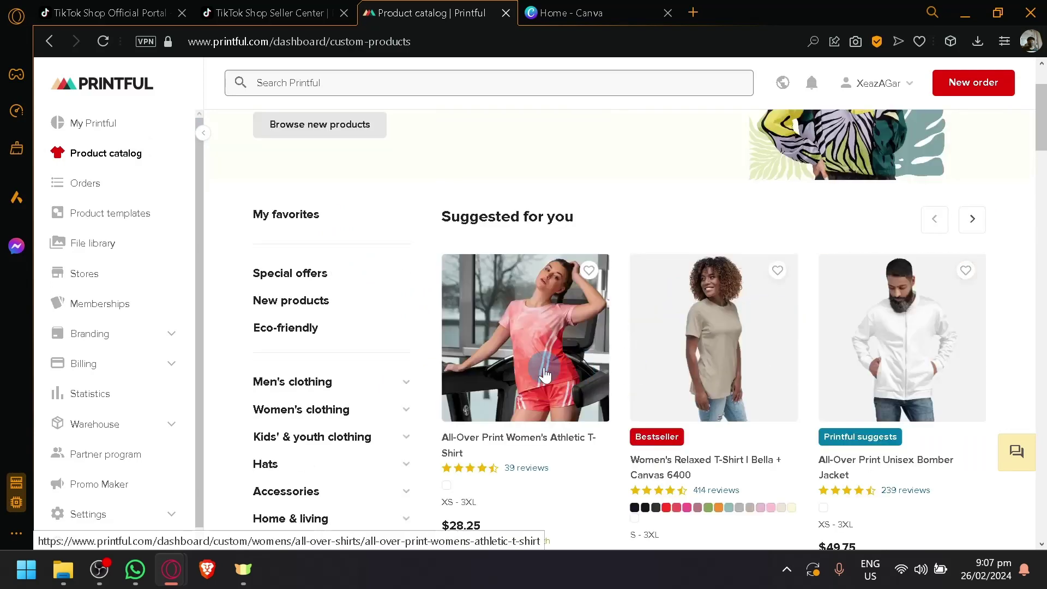
{"action": "left_click", "coordinate": [546, 373]}
Switch to Canva and look over its homepage, recent designs and suggested design types.
{"action": "left_click", "coordinate": [609, 8]}
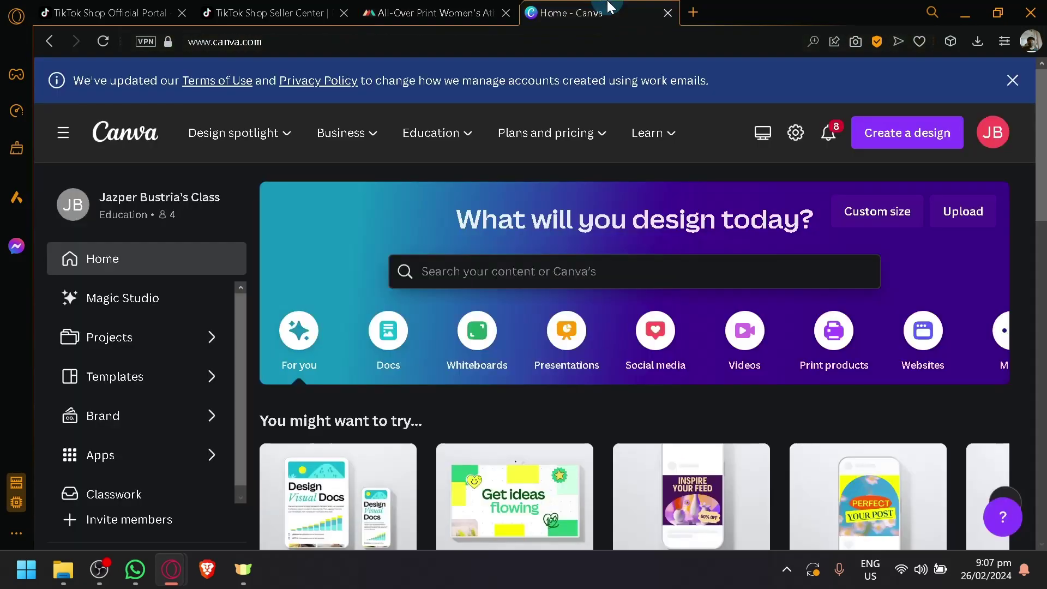
{"action": "scroll", "coordinate": [640, 228], "scroll_direction": "down", "scroll_amount": 8}
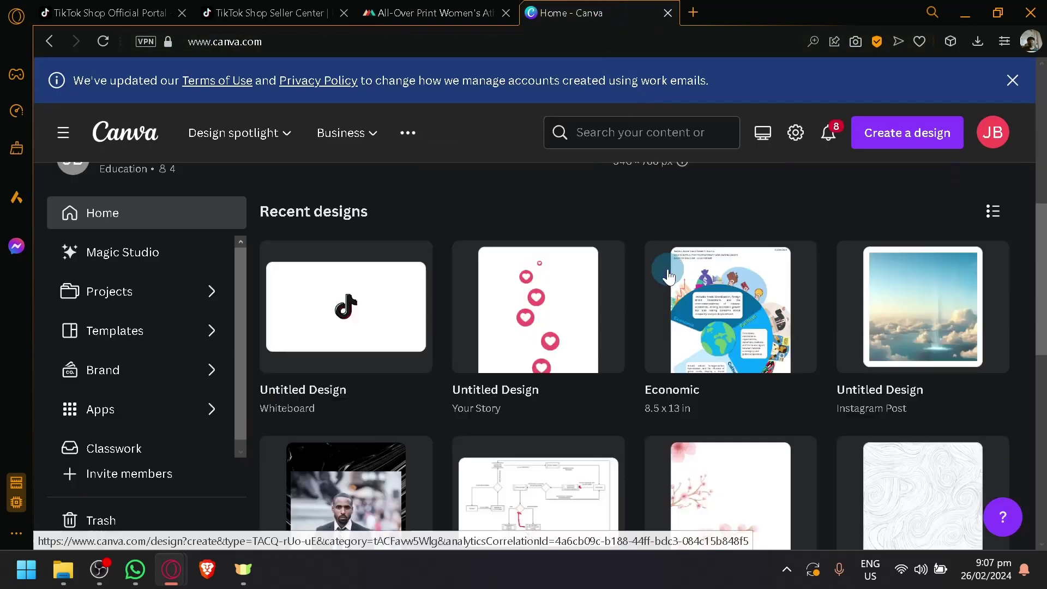
{"action": "scroll", "coordinate": [666, 265], "scroll_direction": "up", "scroll_amount": 6}
{"action": "left_click", "coordinate": [892, 152]}
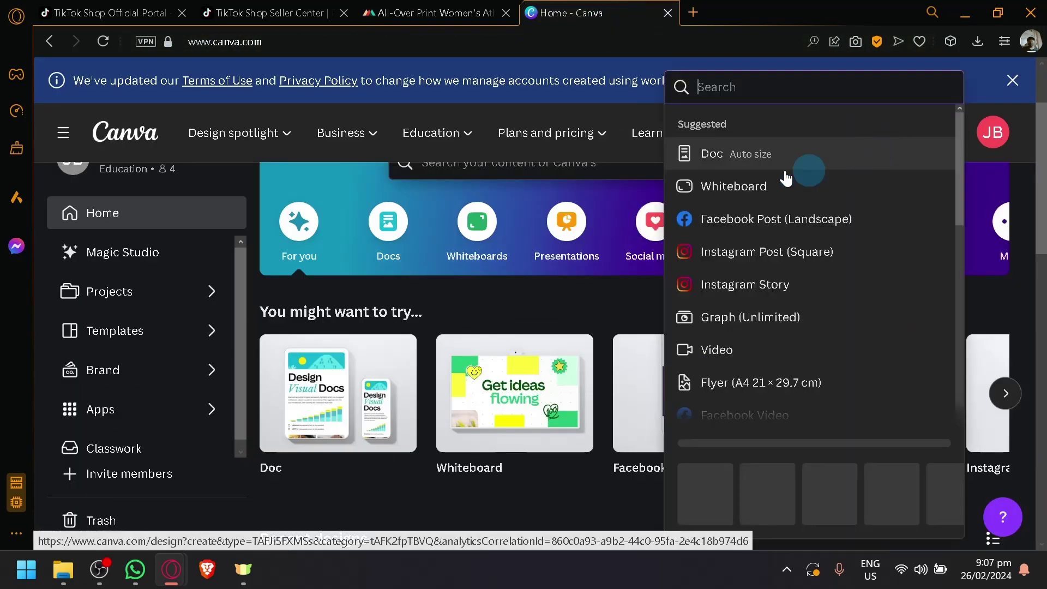
{"action": "scroll", "coordinate": [518, 228], "scroll_direction": "up", "scroll_amount": 2}
Open Canva's Instagram Post (Square) templates, dismiss the terms notice and start a blank design.
{"action": "left_click", "coordinate": [520, 271]}
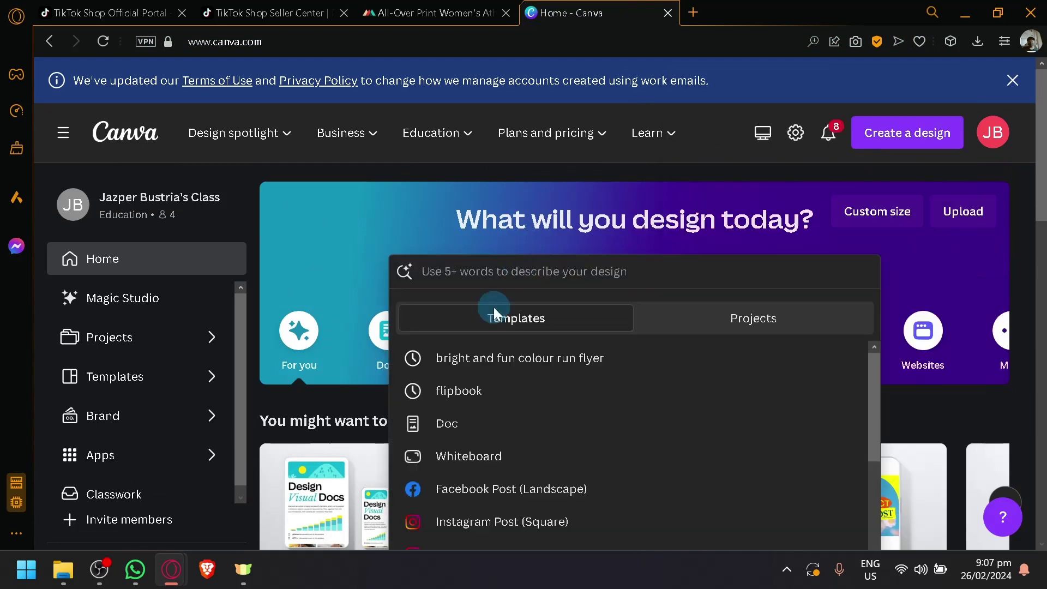
{"action": "left_click", "coordinate": [582, 518]}
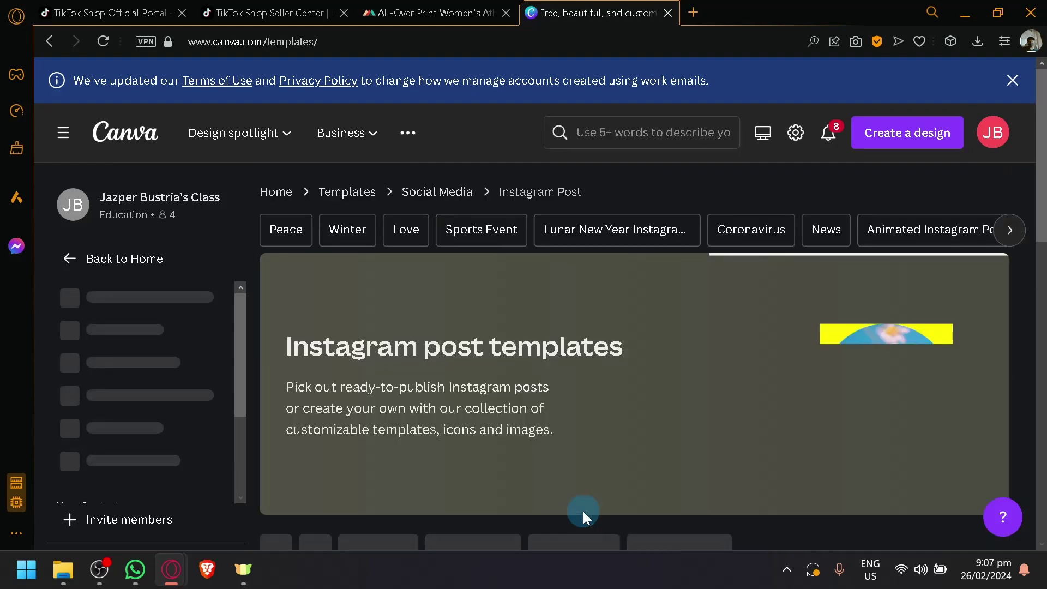
{"action": "scroll", "coordinate": [583, 511], "scroll_direction": "down", "scroll_amount": 4}
{"action": "left_click", "coordinate": [1011, 80]}
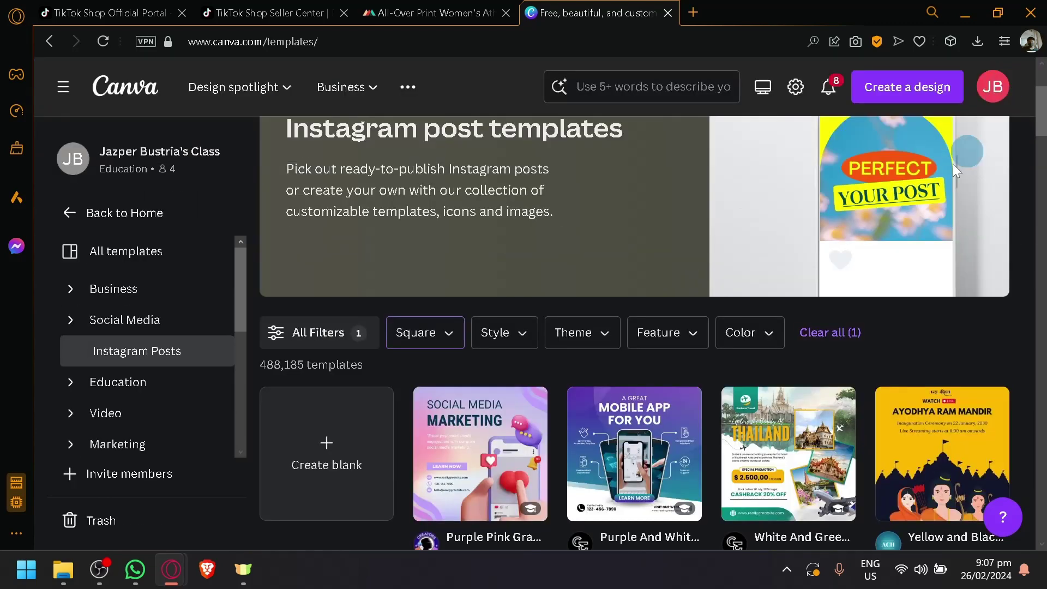
{"action": "scroll", "coordinate": [495, 257], "scroll_direction": "down", "scroll_amount": 3}
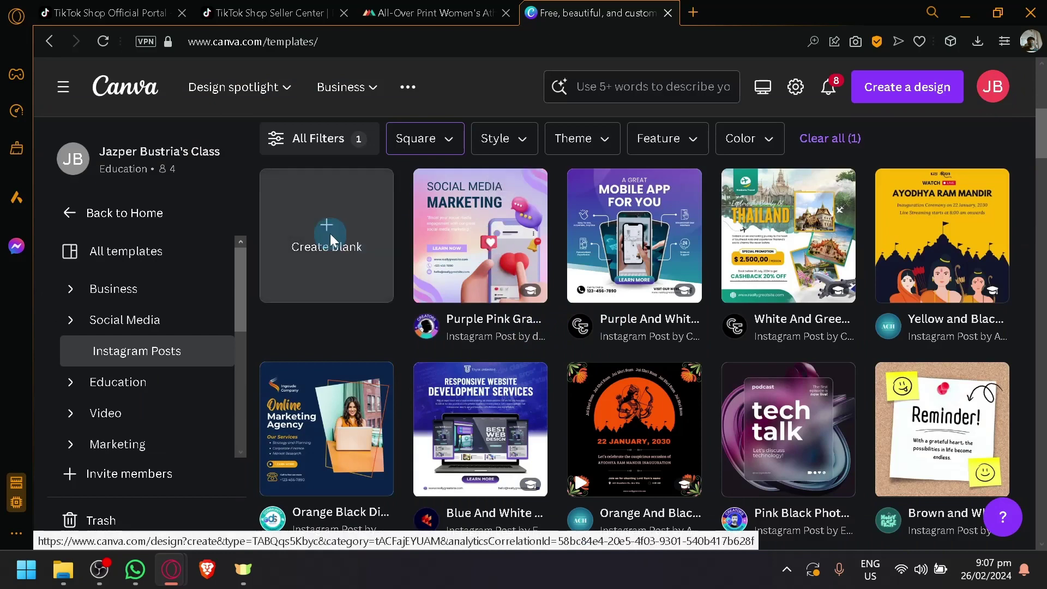
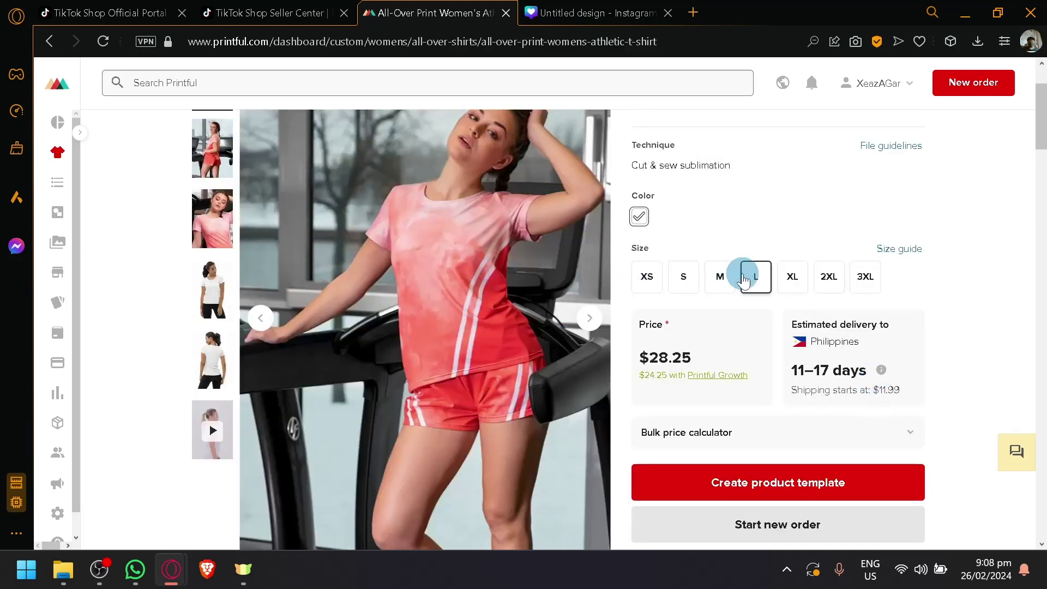
Choose size 2XL for the athletic T-shirt and create a product template, dismissing the all-over print introduction and rotating the shirt preview.
{"action": "left_click", "coordinate": [818, 277]}
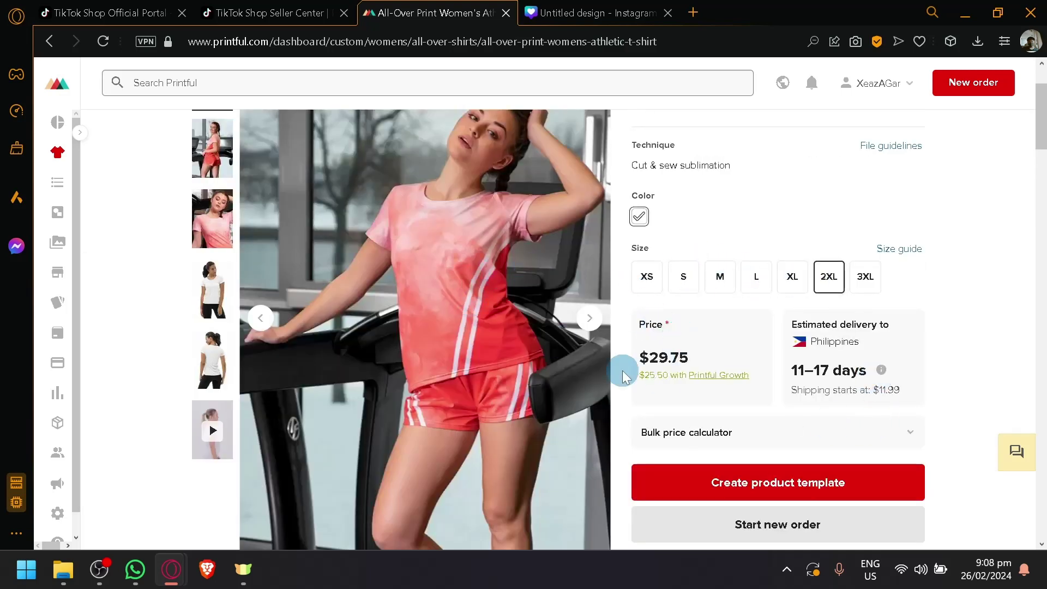
{"action": "left_click_drag", "start_coordinate": [646, 324], "coordinate": [670, 359]}
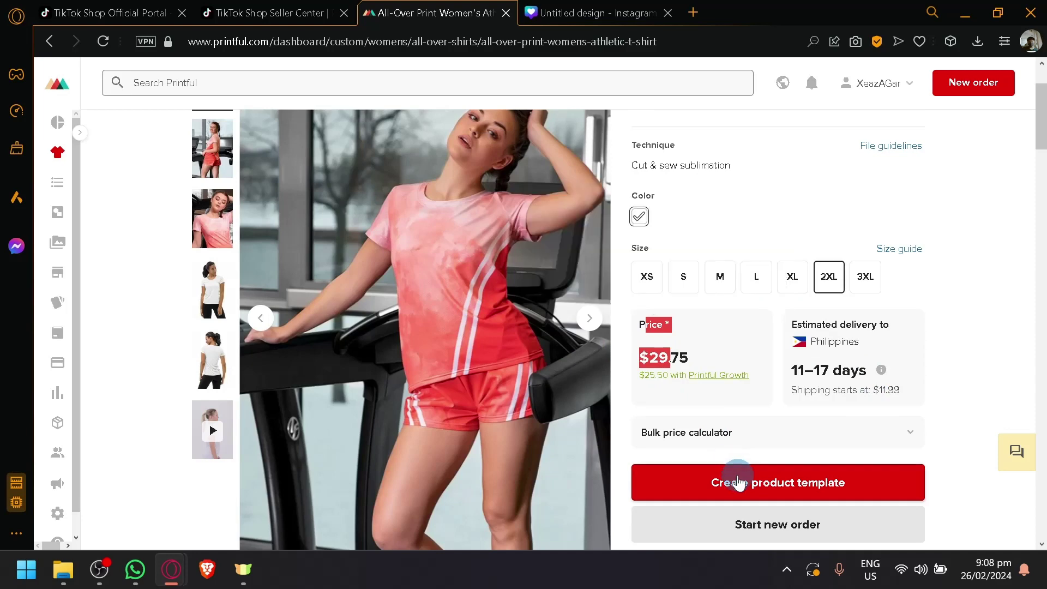
{"action": "left_click", "coordinate": [739, 482]}
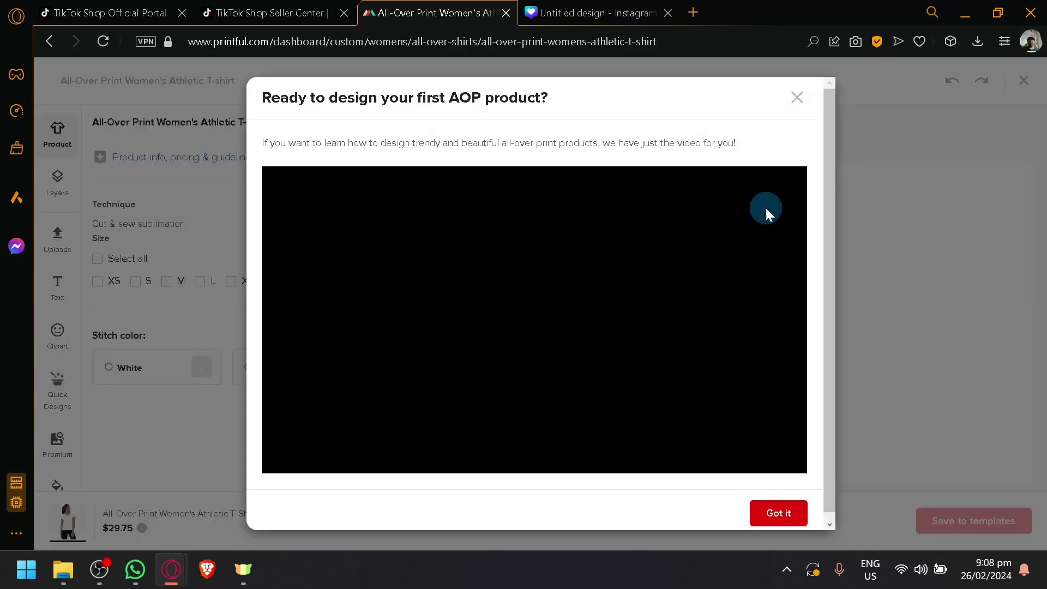
{"action": "left_click", "coordinate": [797, 98]}
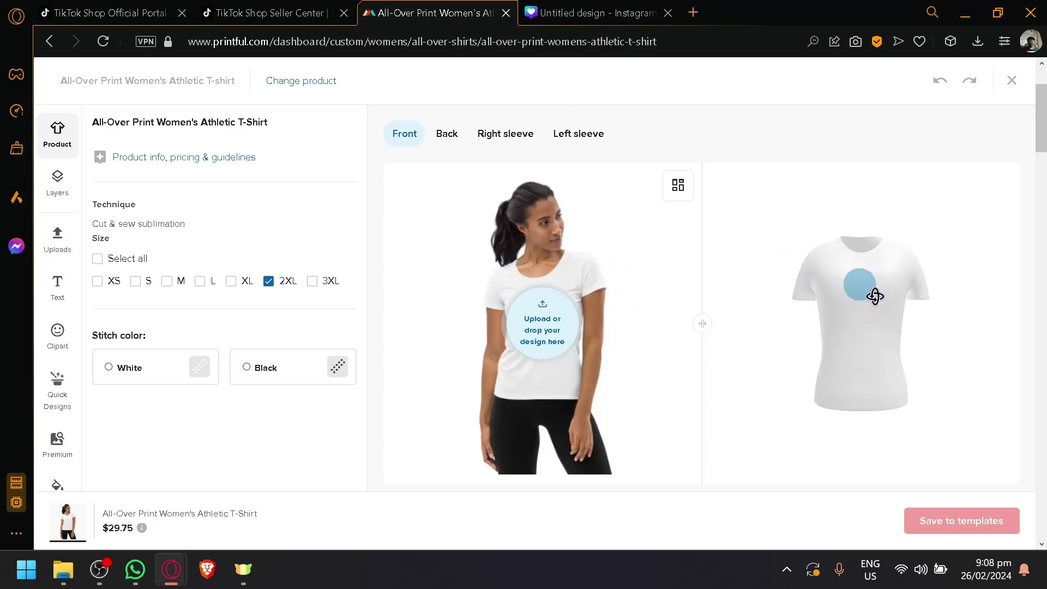
{"action": "mouse_move", "coordinate": [874, 294]}
{"action": "left_mouse_down"}
{"action": "mouse_move", "coordinate": [888, 306]}
{"action": "mouse_move", "coordinate": [879, 329]}
{"action": "mouse_move", "coordinate": [858, 290]}
{"action": "left_mouse_up"}
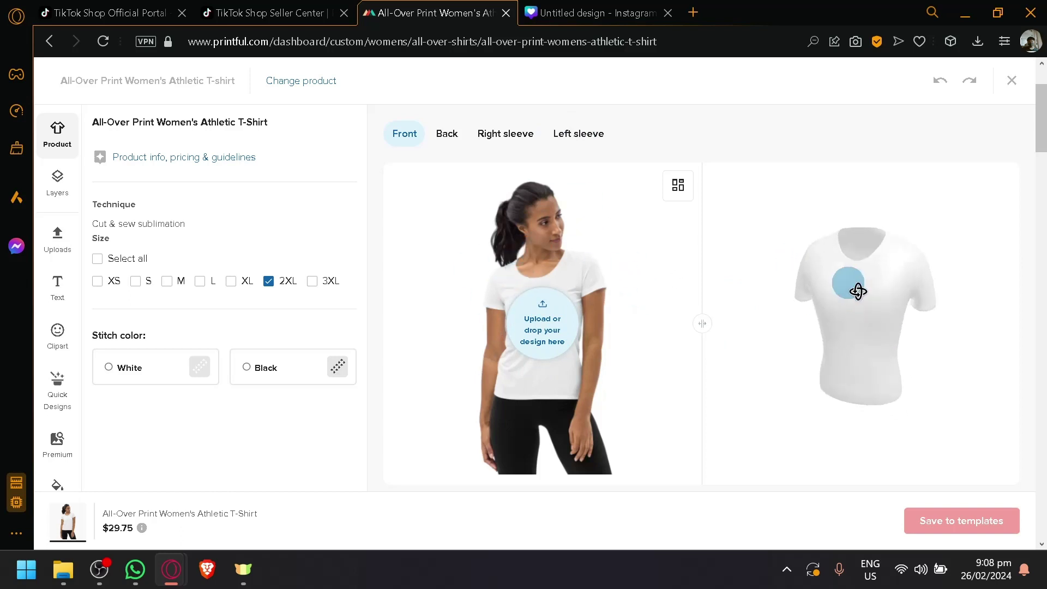
Switch to the blank Canva design, search the elements for "space" and limit the results to graphics.
{"action": "left_click", "coordinate": [596, 12]}
{"action": "left_click", "coordinate": [79, 192]}
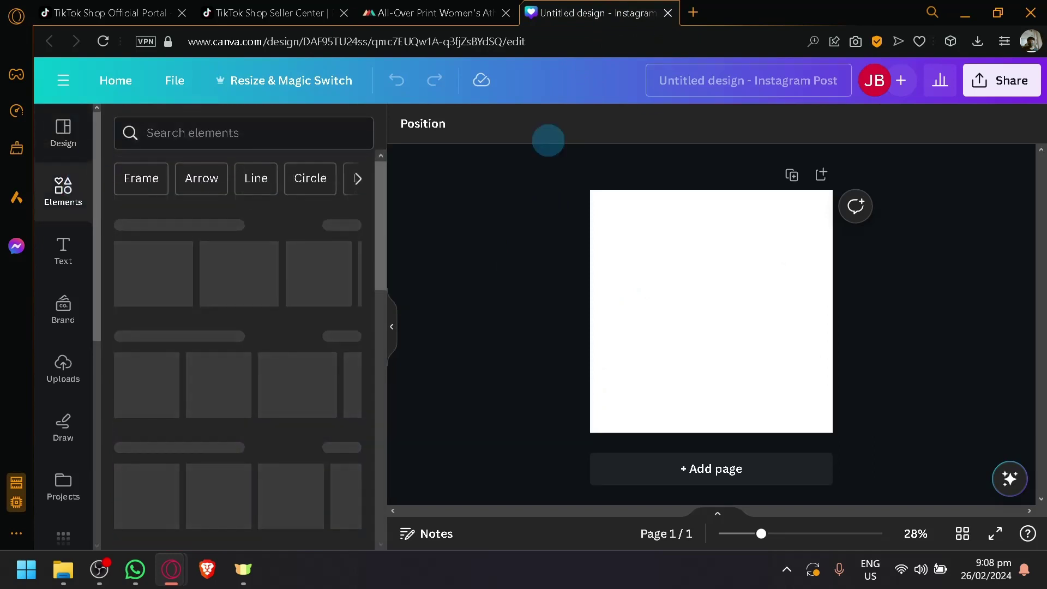
{"action": "left_click", "coordinate": [275, 123]}
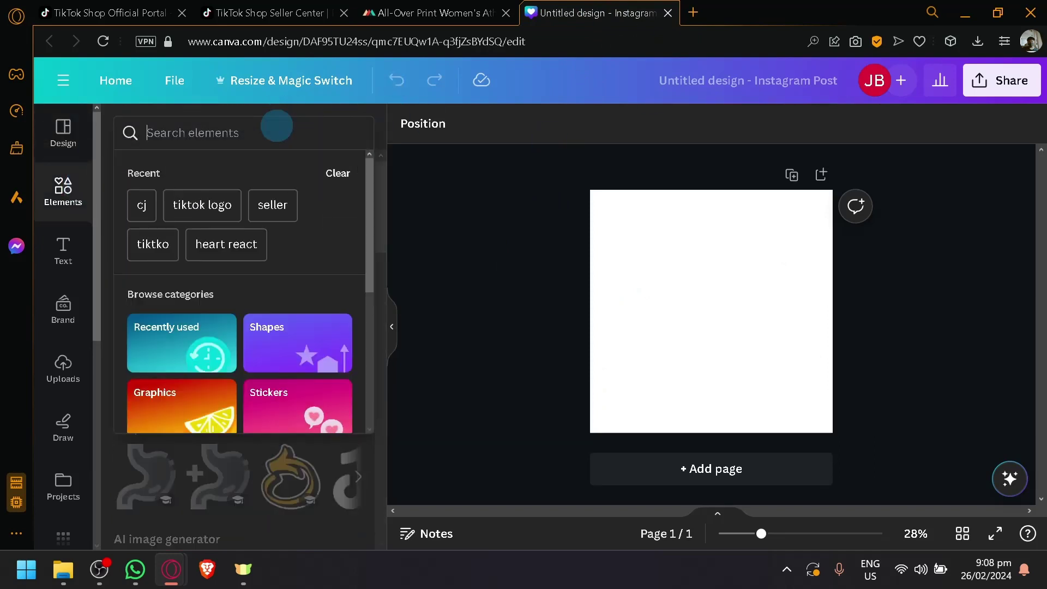
{"action": "type", "text": "space\\"}
{"action": "key", "text": "BackSpace"}
{"action": "key", "text": "Return"}
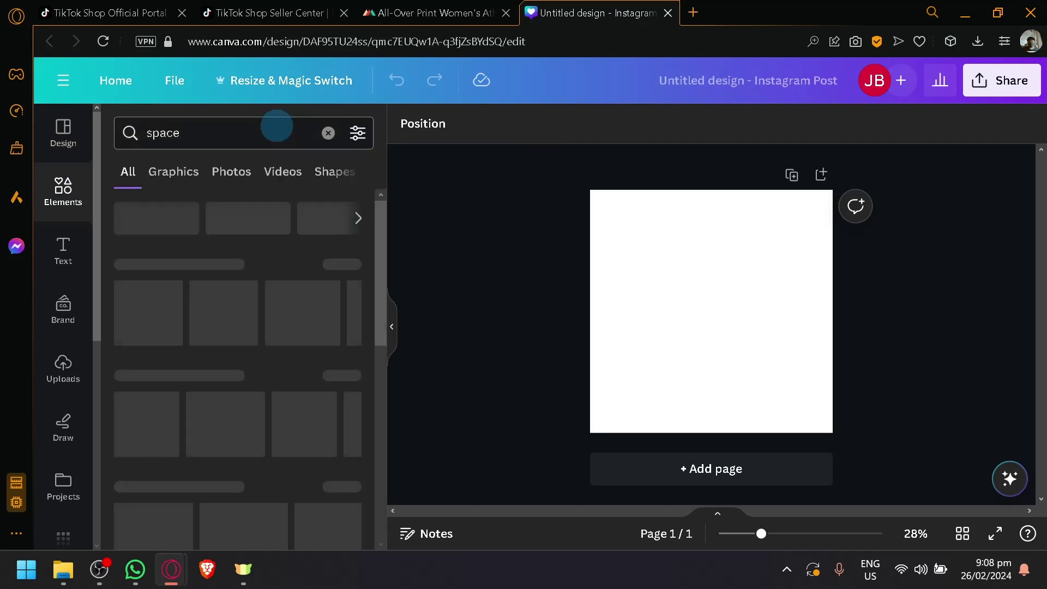
{"action": "left_click", "coordinate": [164, 180]}
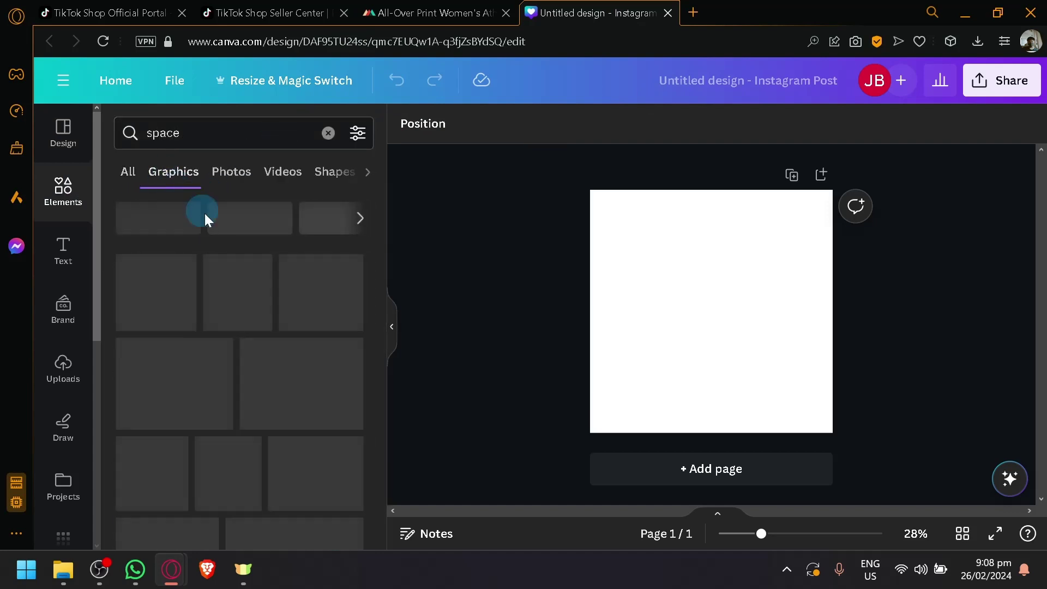
Add the green and blue Earth and the purple spiral galaxy to the page, centred horizontally with the galaxy above the Earth.
{"action": "scroll", "coordinate": [234, 333], "scroll_direction": "down", "scroll_amount": 4}
{"action": "scroll", "coordinate": [234, 342], "scroll_direction": "down", "scroll_amount": 5}
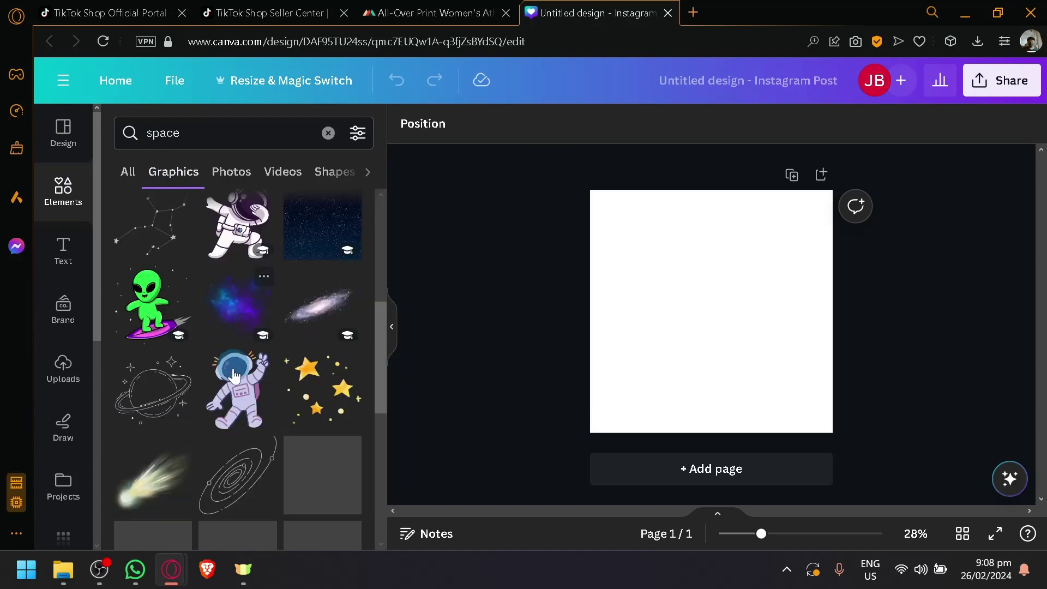
{"action": "scroll", "coordinate": [204, 347], "scroll_direction": "up", "scroll_amount": 3}
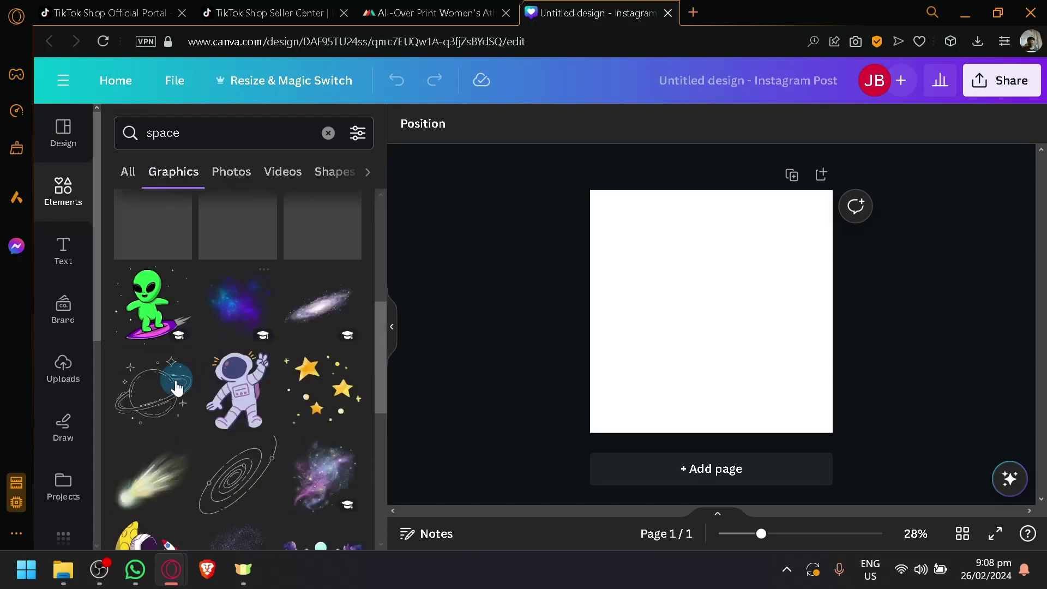
{"action": "scroll", "coordinate": [176, 377], "scroll_direction": "down", "scroll_amount": 4}
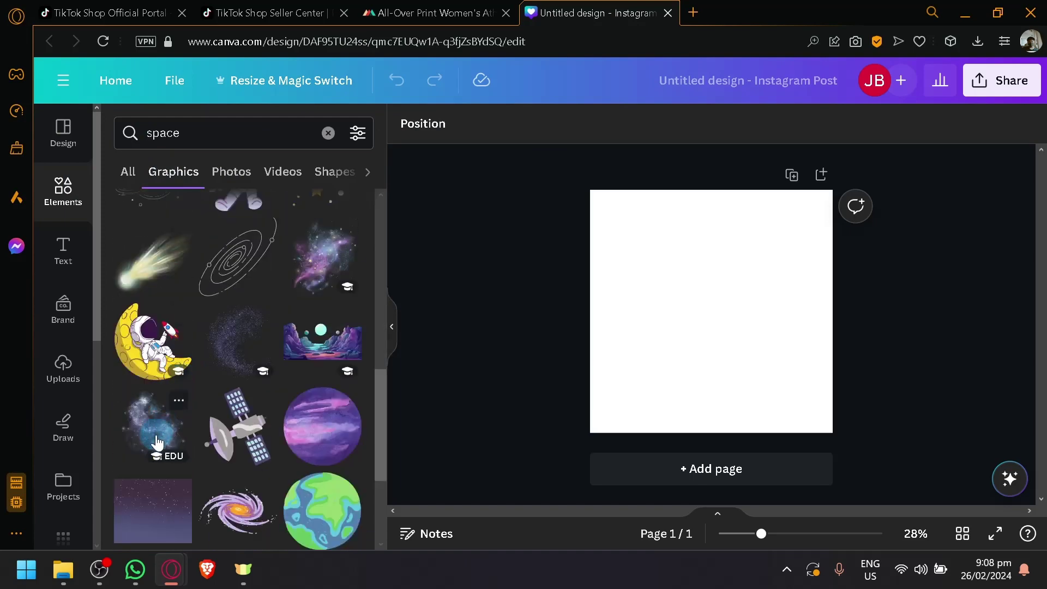
{"action": "scroll", "coordinate": [172, 425], "scroll_direction": "down", "scroll_amount": 2}
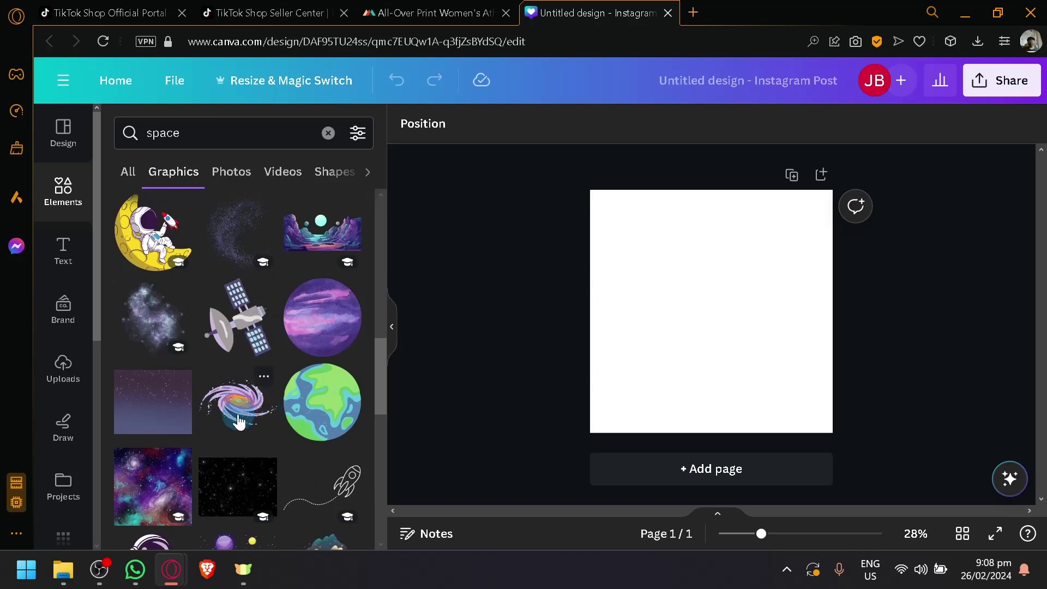
{"action": "left_click_drag", "start_coordinate": [322, 402], "coordinate": [721, 308]}
{"action": "left_click_drag", "start_coordinate": [238, 401], "coordinate": [723, 227]}
{"action": "left_click_drag", "start_coordinate": [723, 342], "coordinate": [713, 339]}
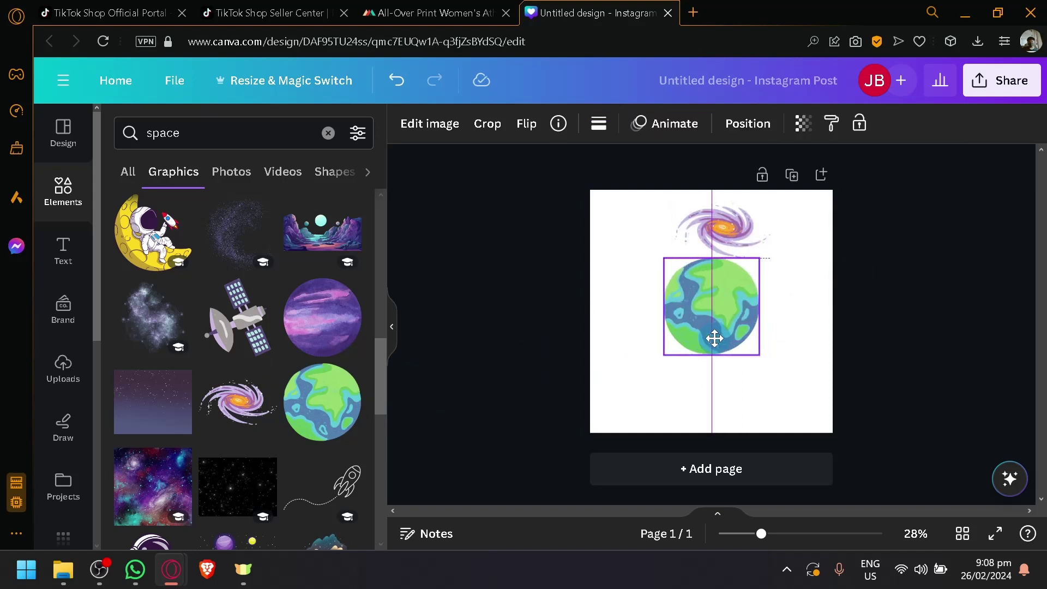
{"action": "left_click", "coordinate": [730, 244]}
{"action": "left_click_drag", "start_coordinate": [730, 243], "coordinate": [720, 243]}
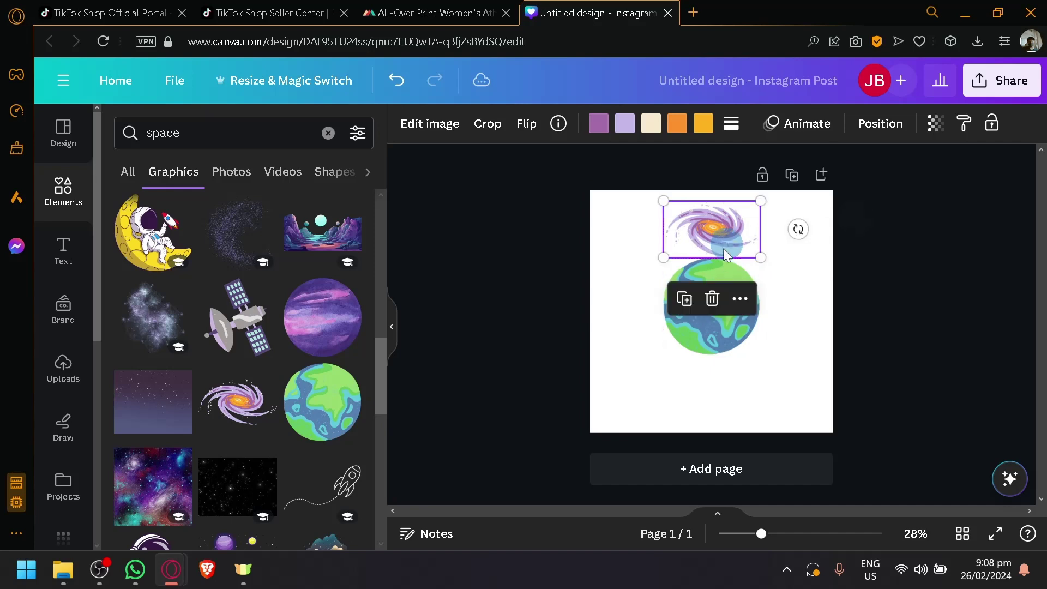
Move the galaxy onto the Earth's lower edge, add a smaller purple ringed planet above the Earth and centre the stack on the page.
{"action": "scroll", "coordinate": [256, 375], "scroll_direction": "down", "scroll_amount": 3}
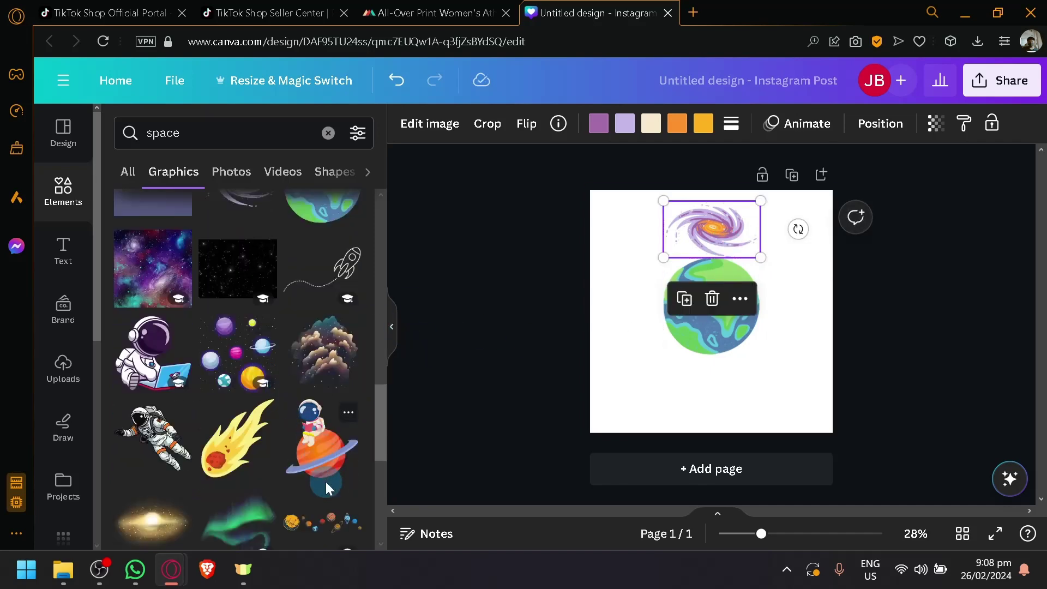
{"action": "scroll", "coordinate": [264, 369], "scroll_direction": "down", "scroll_amount": 2}
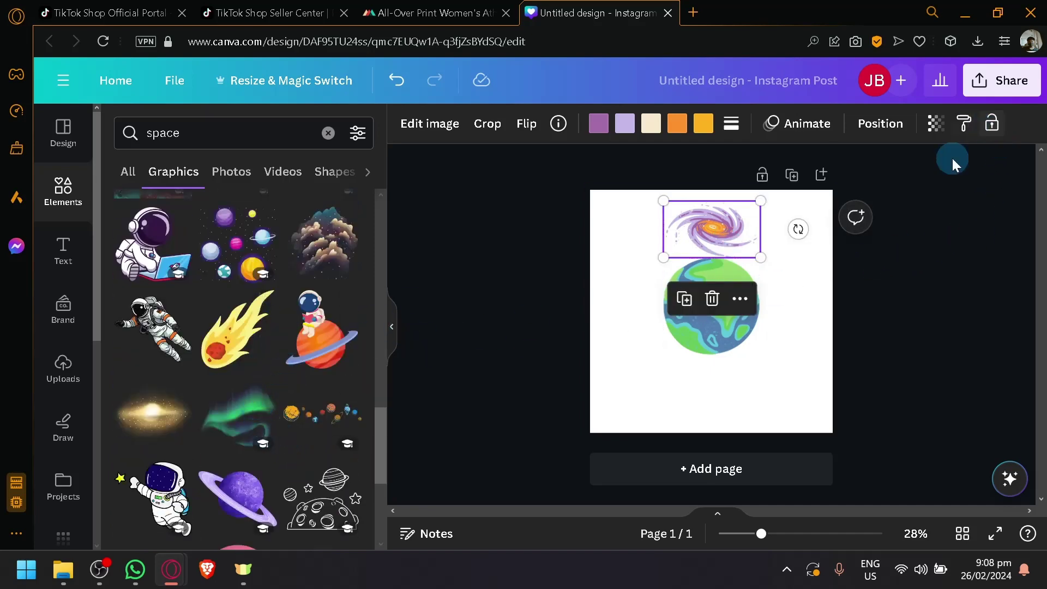
{"action": "left_click_drag", "start_coordinate": [718, 234], "coordinate": [716, 357]}
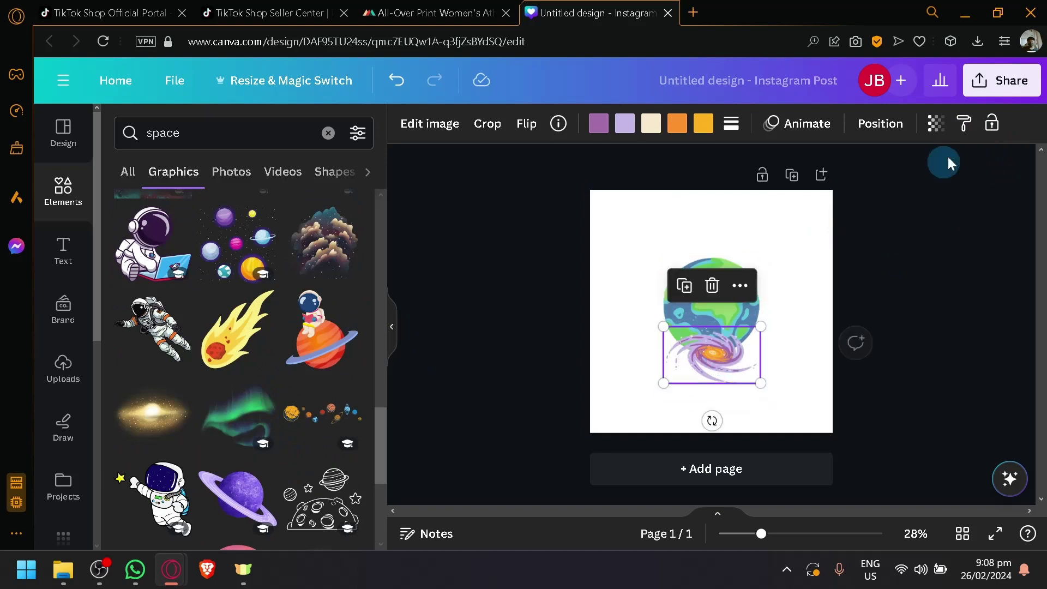
{"action": "left_click_drag", "start_coordinate": [236, 495], "coordinate": [777, 248]}
{"action": "left_click_drag", "start_coordinate": [833, 343], "coordinate": [743, 284]}
{"action": "left_click_drag", "start_coordinate": [720, 241], "coordinate": [719, 268]}
{"action": "key", "text": "ctrl+a"}
{"action": "left_click", "coordinate": [760, 349]}
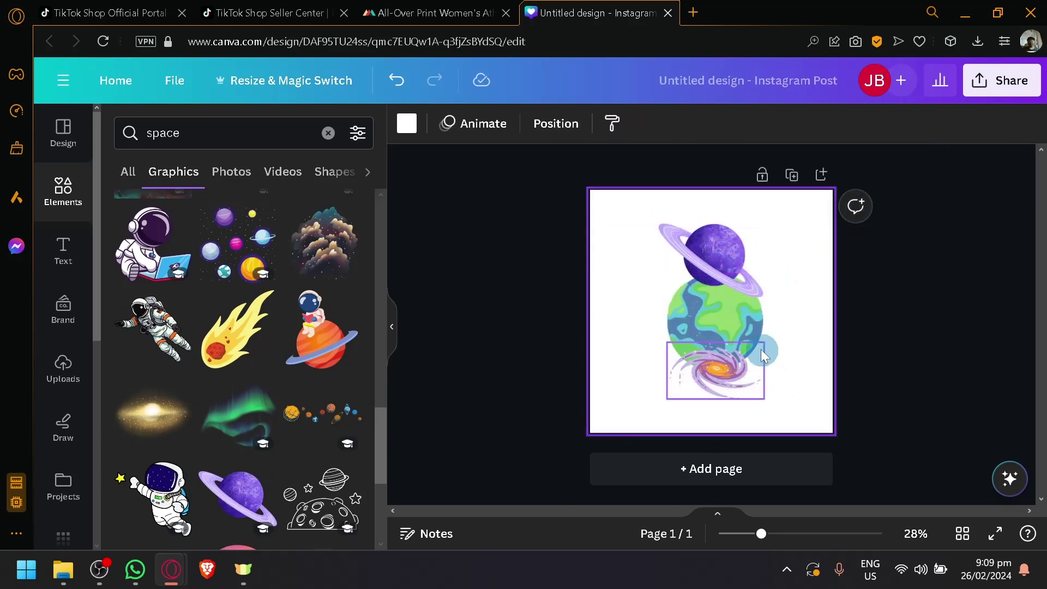
Download the space design as a 1,080 × 1,080 px PNG.
{"action": "left_click", "coordinate": [992, 80]}
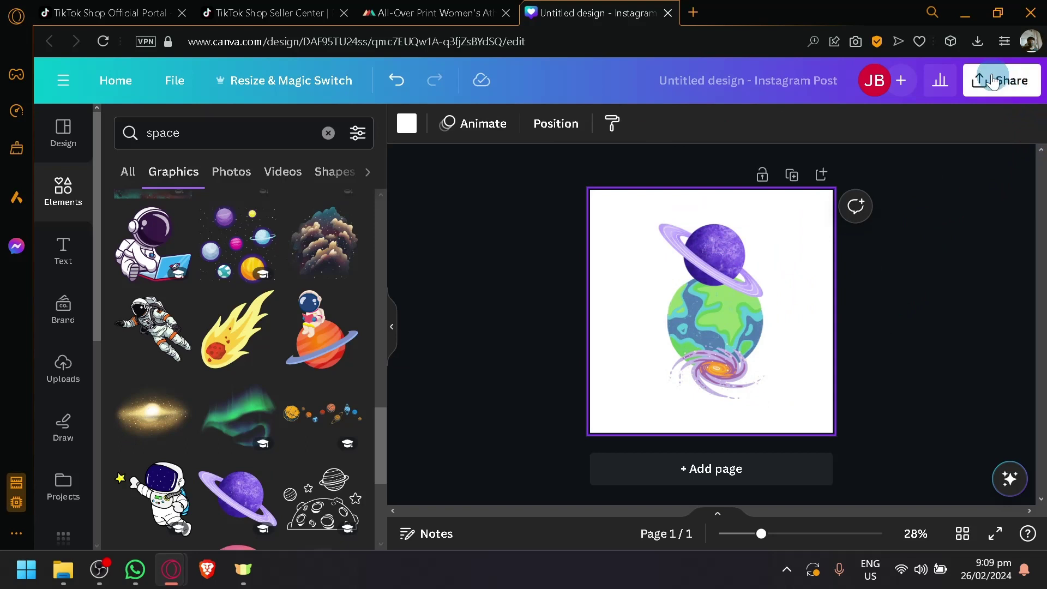
{"action": "scroll", "coordinate": [852, 409], "scroll_direction": "down", "scroll_amount": 2}
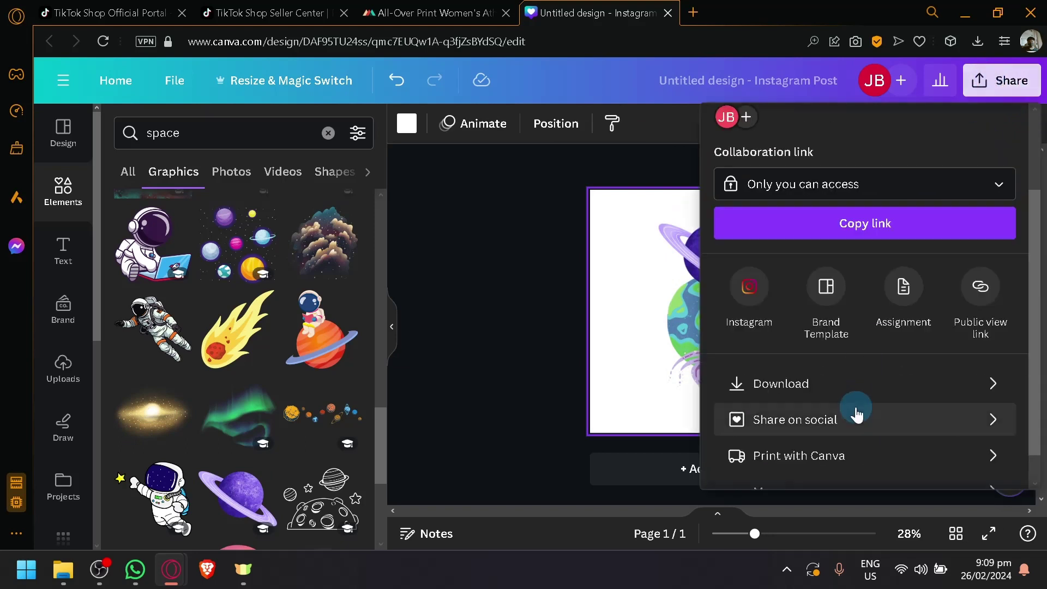
{"action": "left_click", "coordinate": [850, 382]}
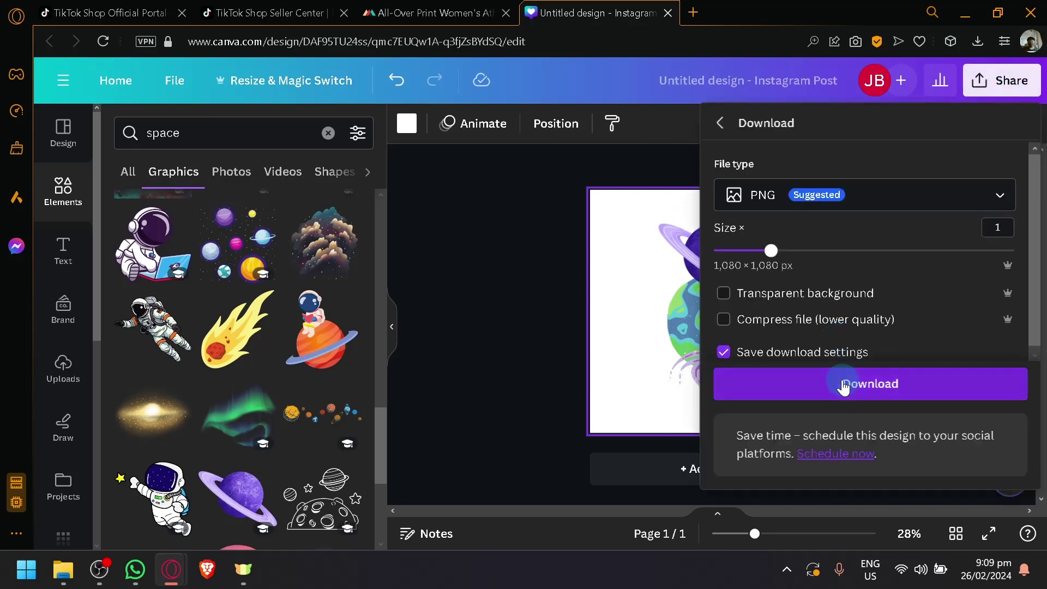
{"action": "left_click", "coordinate": [833, 384]}
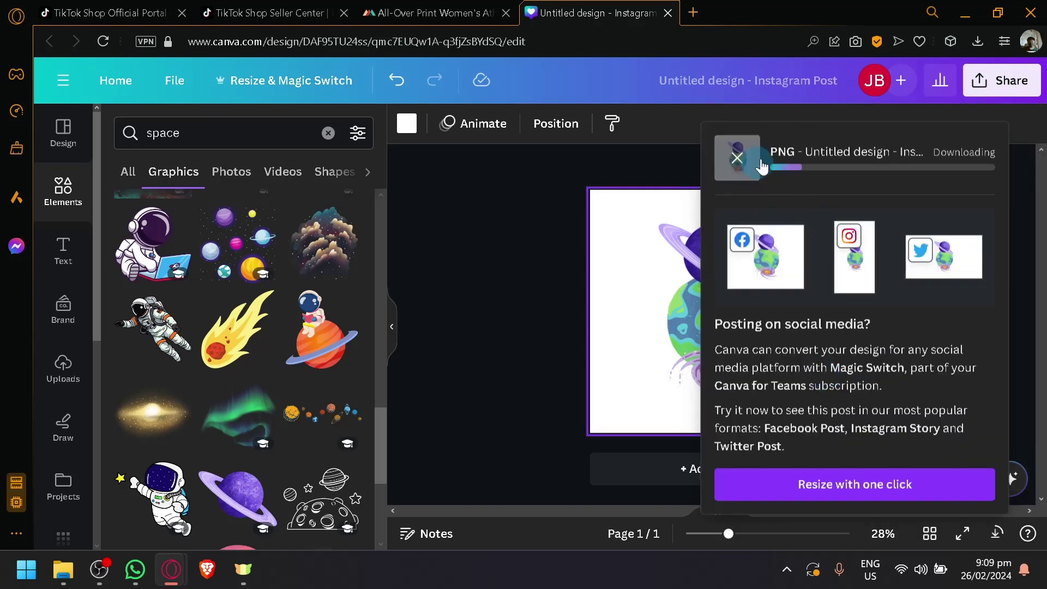
Switch to the Printful template editor and try to place the downloaded PNG on the shirt's front.
{"action": "left_click", "coordinate": [445, 7]}
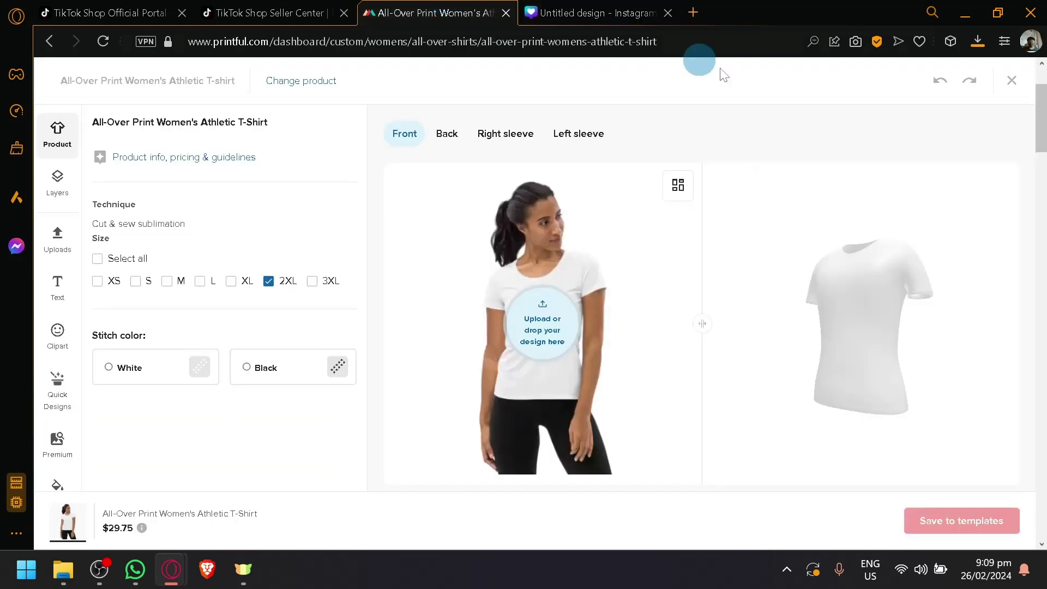
{"action": "left_click", "coordinate": [980, 40]}
{"action": "left_click_drag", "start_coordinate": [909, 137], "coordinate": [626, 257]}
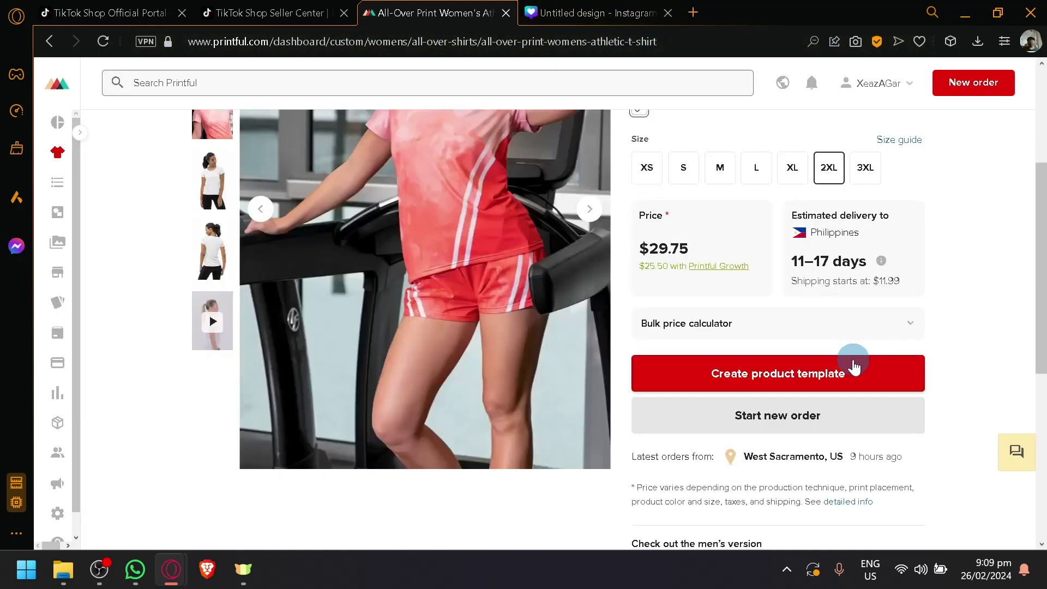
Create a product template again for the 2XL women's athletic T-shirt.
{"action": "left_click", "coordinate": [854, 367]}
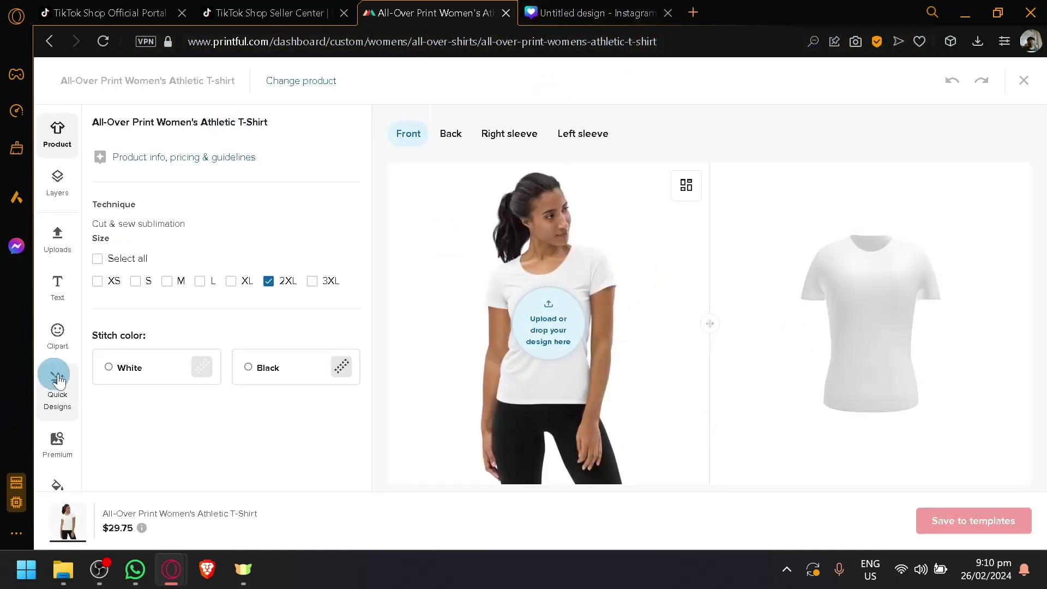
{"action": "scroll", "coordinate": [58, 382], "scroll_direction": "down", "scroll_amount": 3}
{"action": "scroll", "coordinate": [59, 376], "scroll_direction": "up", "scroll_amount": 3}
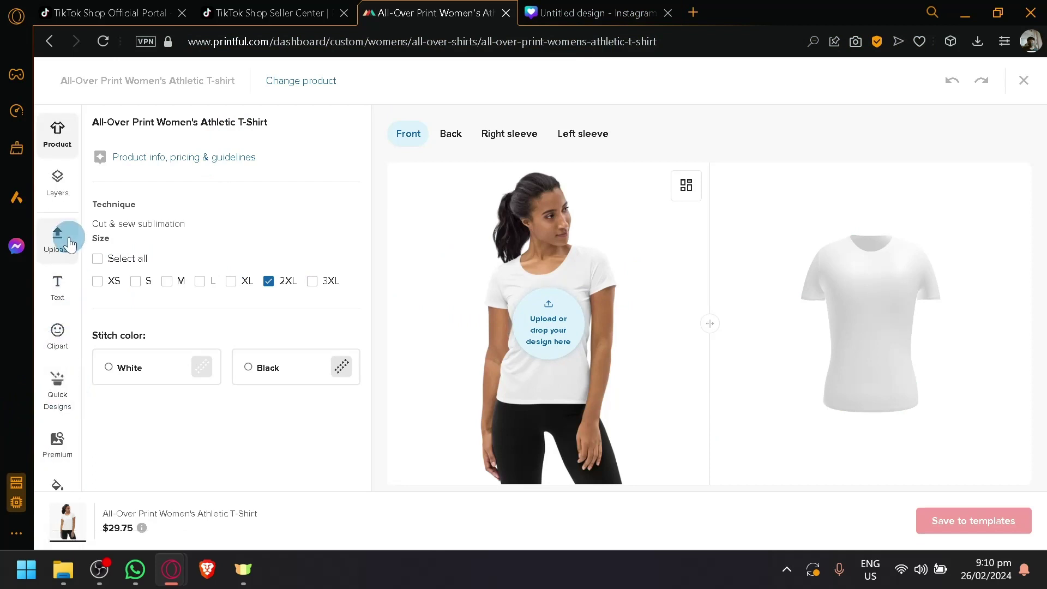
{"action": "scroll", "coordinate": [53, 298], "scroll_direction": "down", "scroll_amount": 3}
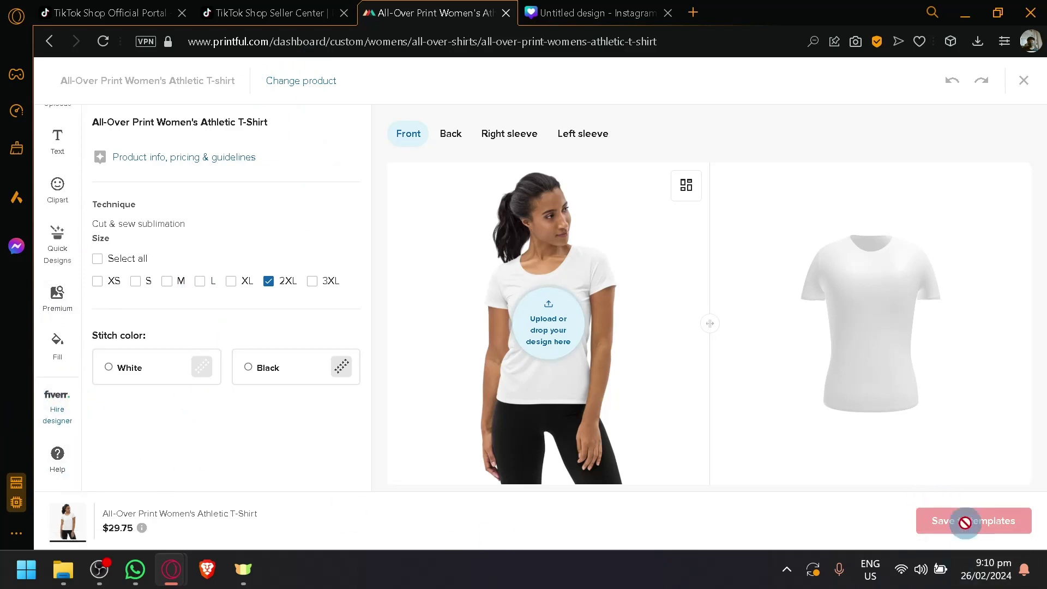
Close the women's athletic T-shirt template editor without saving and go to the Product templates page.
{"action": "left_click", "coordinate": [1024, 76]}
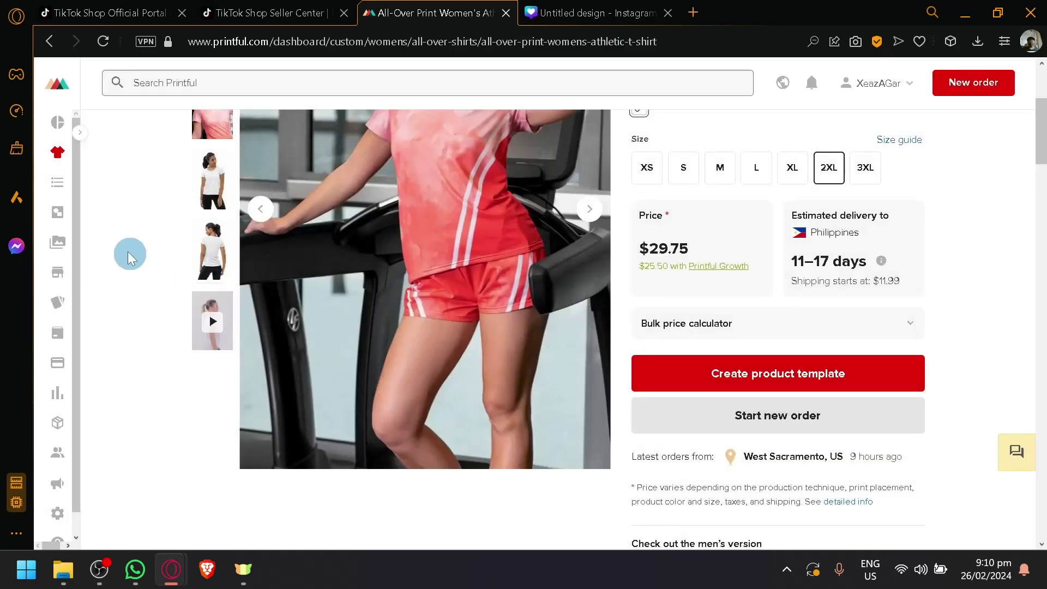
{"action": "left_click", "coordinate": [80, 133]}
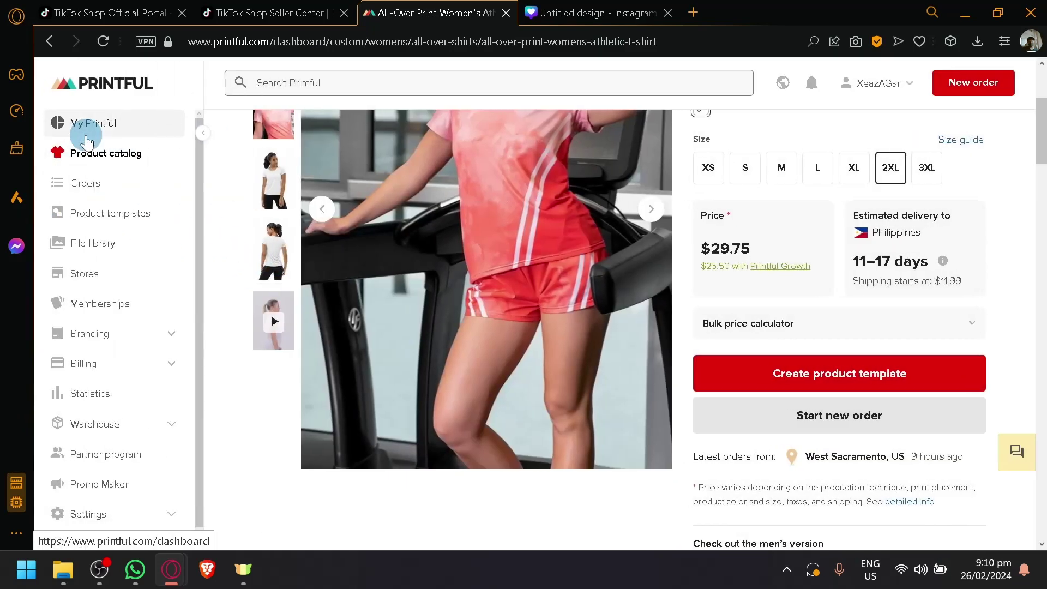
{"action": "left_click", "coordinate": [136, 218]}
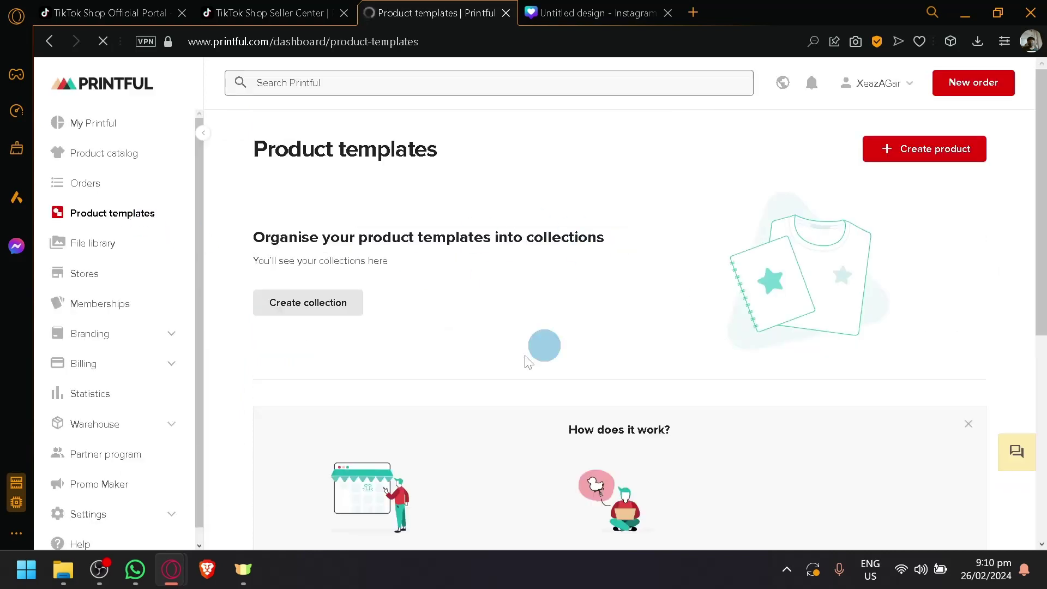
Examine the three-stage explanation of how product templates work, including adding products to a store.
{"action": "scroll", "coordinate": [528, 361], "scroll_direction": "down", "scroll_amount": 4}
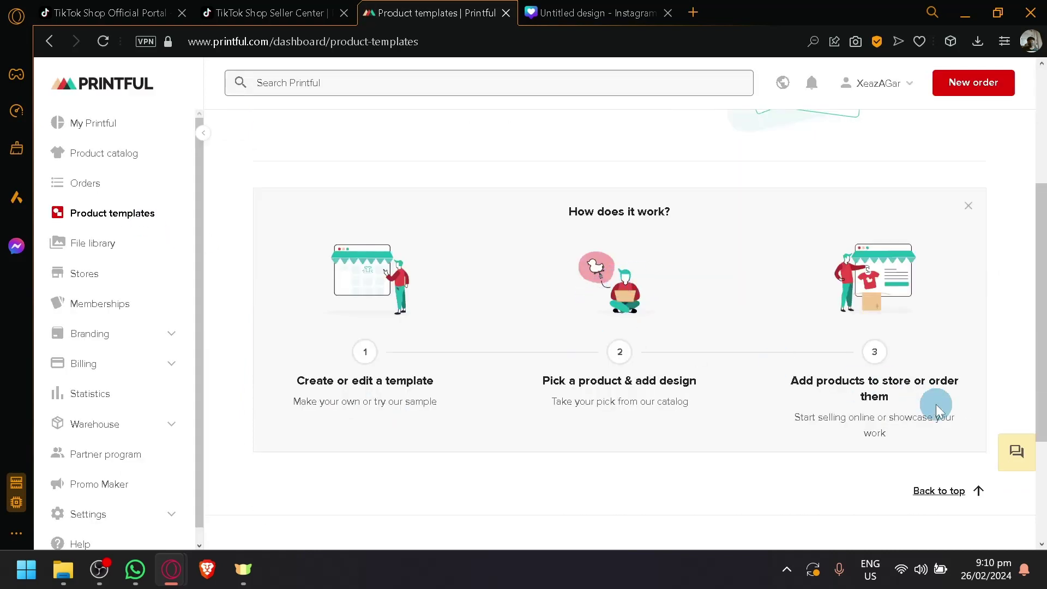
{"action": "left_click_drag", "start_coordinate": [797, 381], "coordinate": [900, 376]}
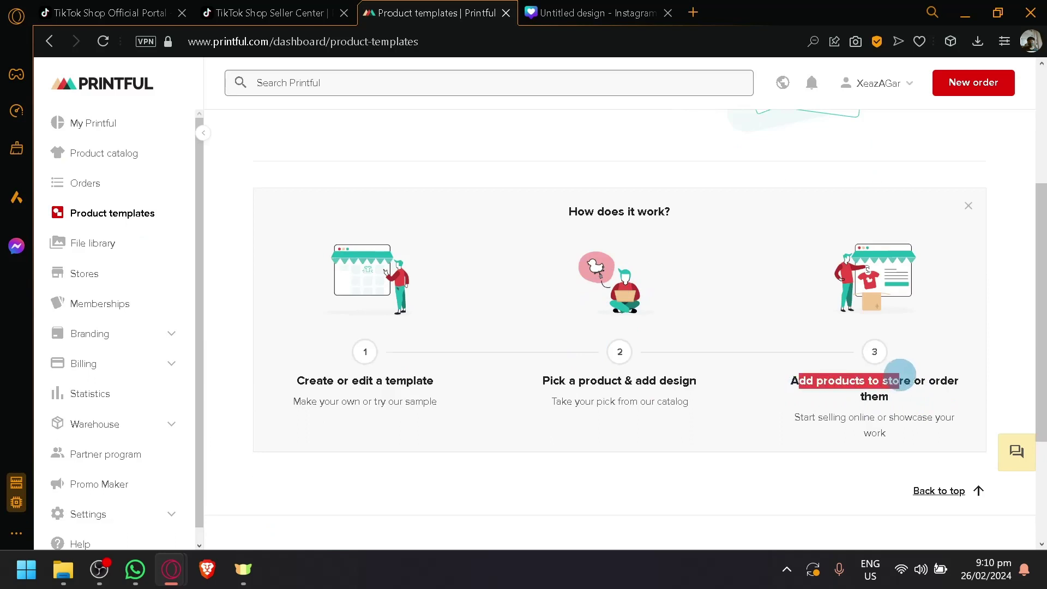
{"action": "left_click", "coordinate": [937, 386]}
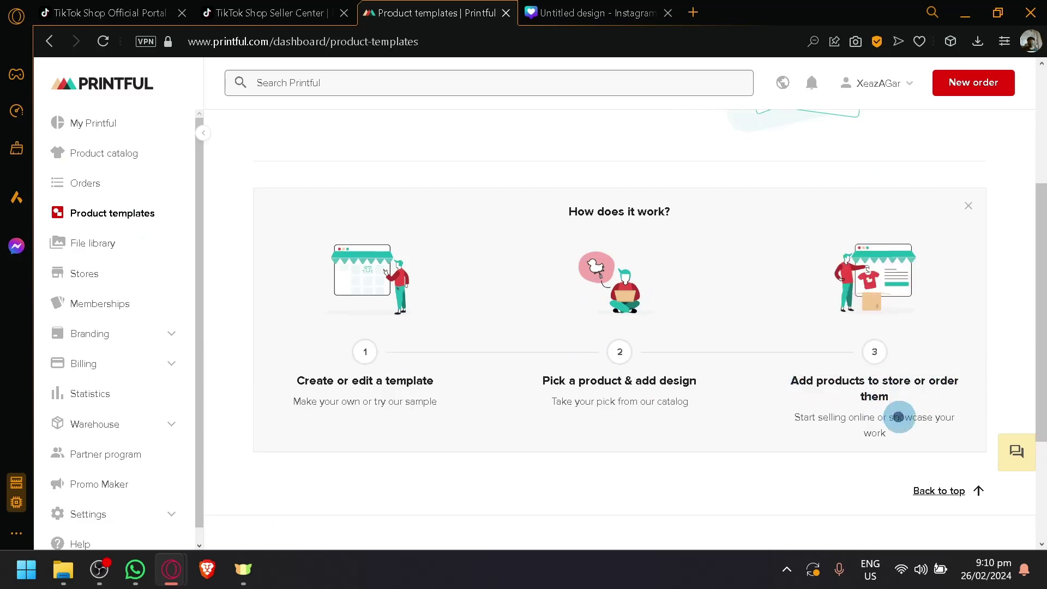
{"action": "scroll", "coordinate": [464, 342], "scroll_direction": "up", "scroll_amount": 4}
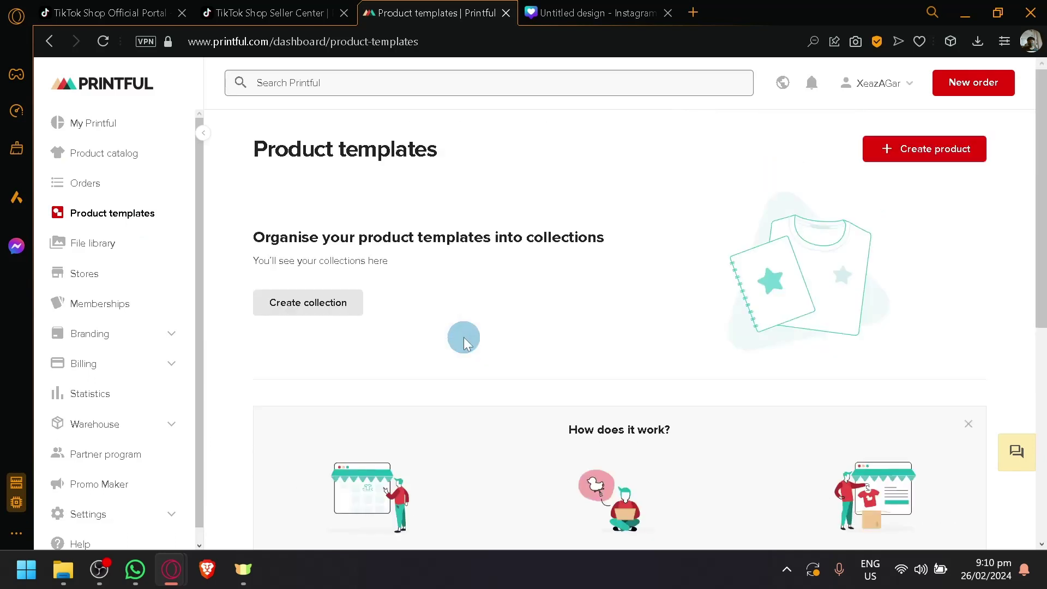